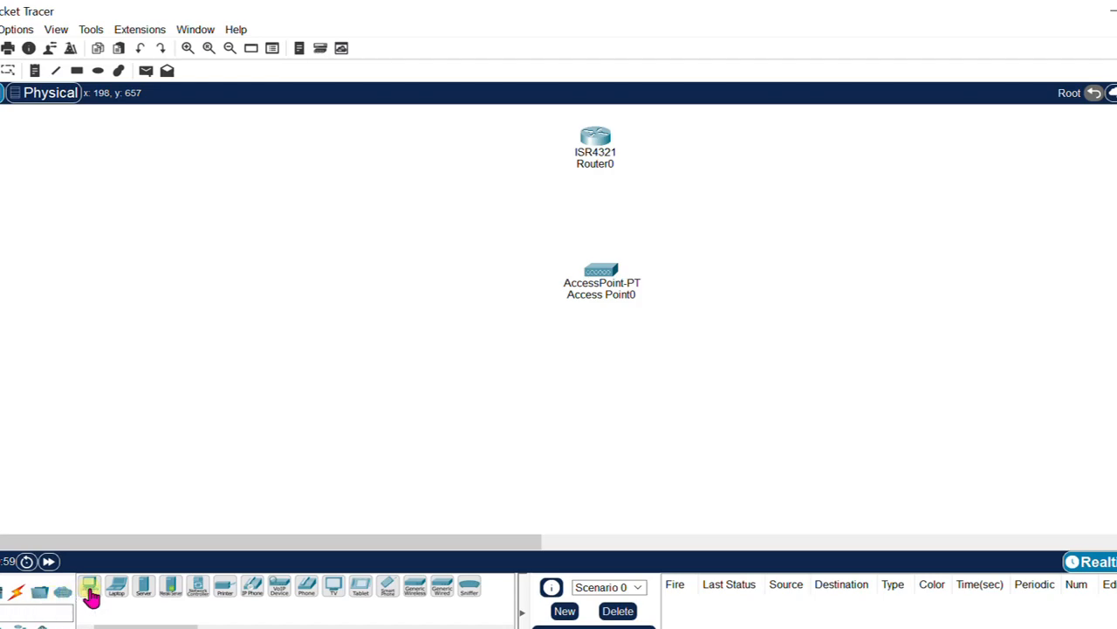
# - Add a PC, a laptop and a server to the workspace below Access Point0
pyautogui.click(91, 593)
pyautogui.click(492, 408)
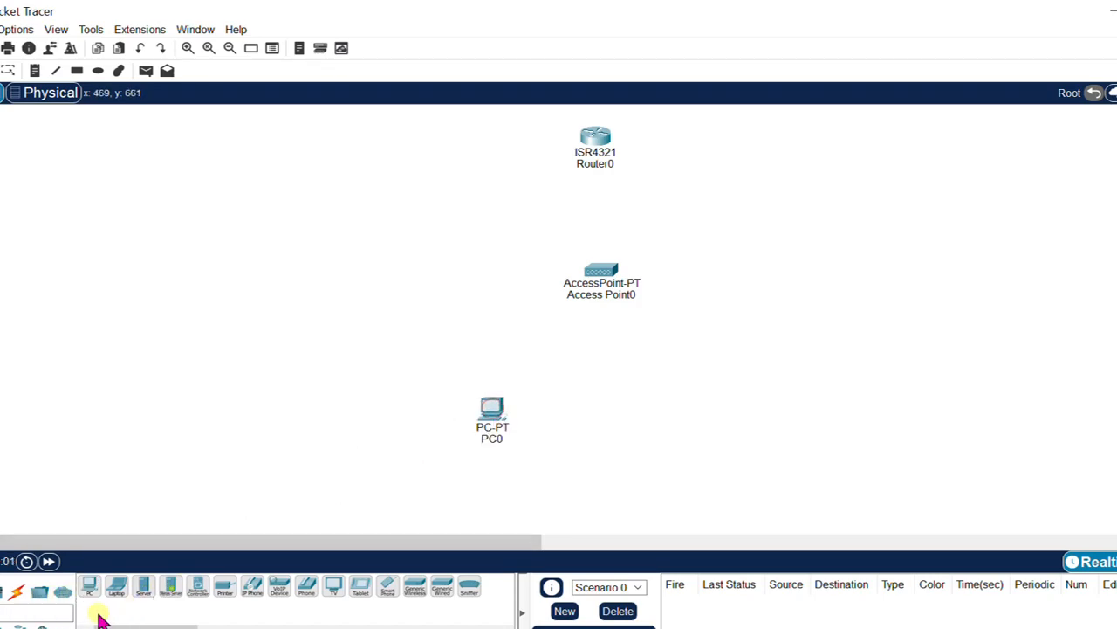
pyautogui.click(121, 592)
pyautogui.click(692, 433)
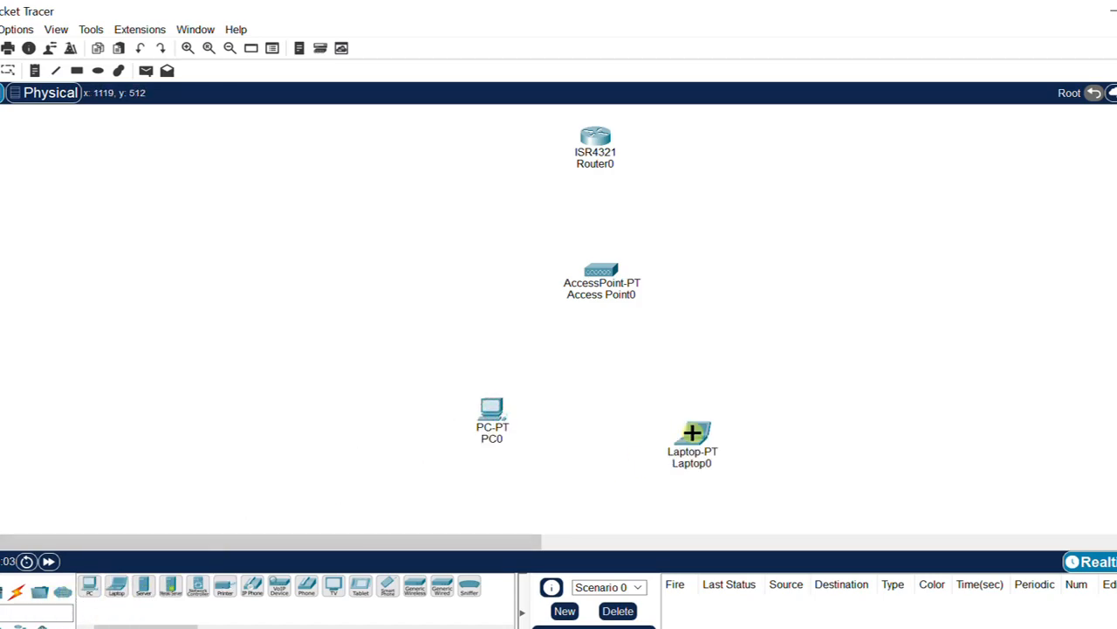
pyautogui.click(144, 590)
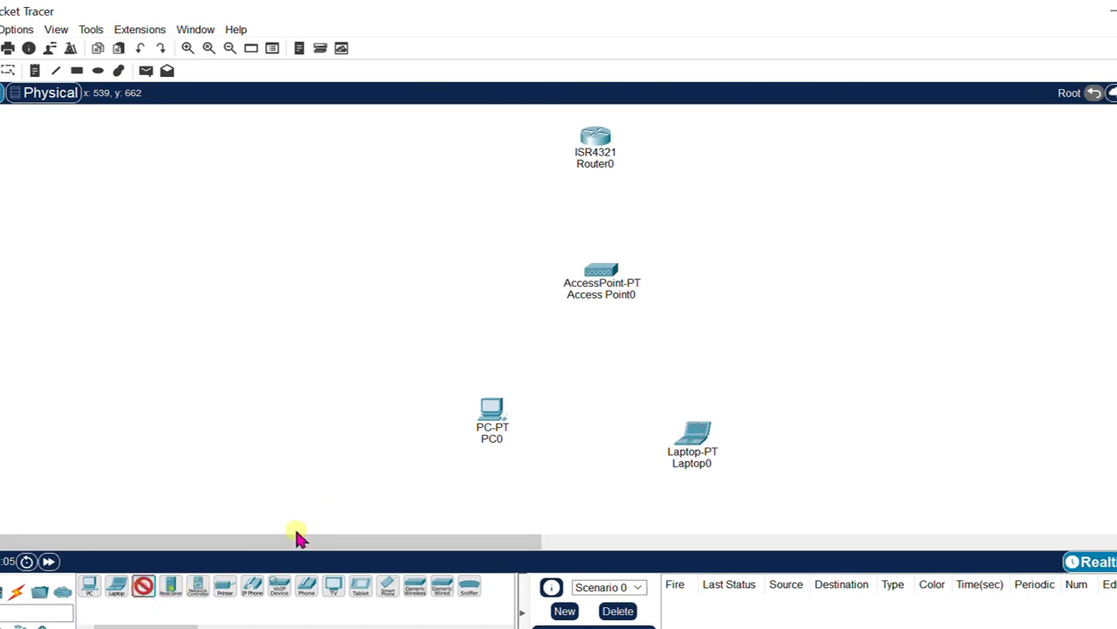
pyautogui.click(610, 422)
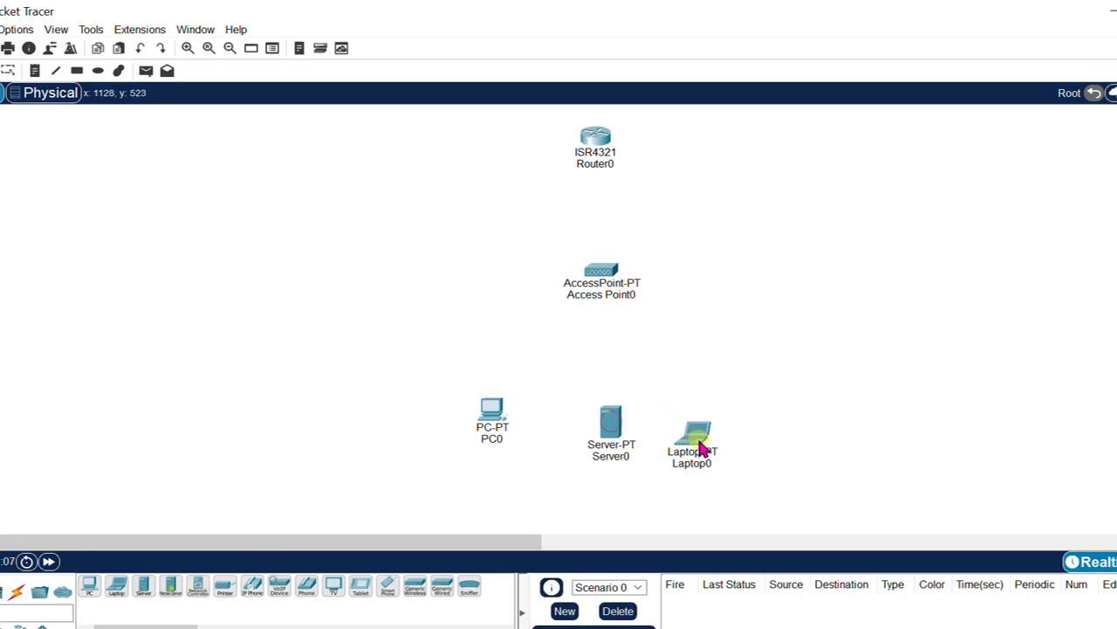
# - Space out PC0, Server0 and Laptop0 in a row below the access point, with the server in the middle
pyautogui.moveTo(704, 448); pyautogui.dragTo(818, 404)
pyautogui.moveTo(611, 428); pyautogui.dragTo(670, 427)
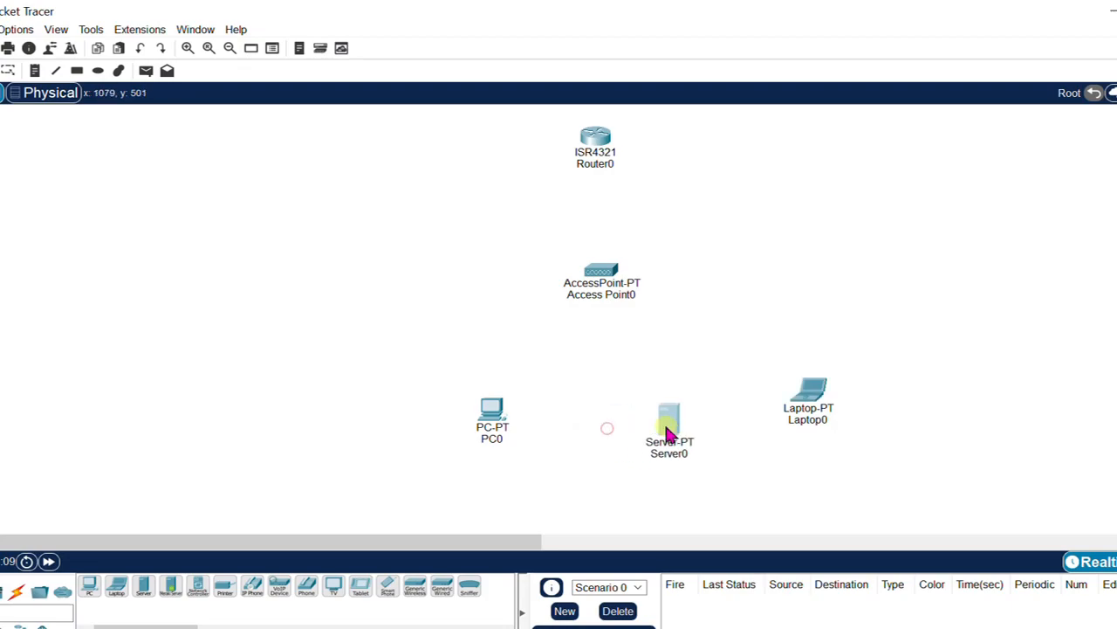
pyautogui.moveTo(497, 427); pyautogui.dragTo(443, 410)
pyautogui.moveTo(806, 394); pyautogui.dragTo(771, 398)
pyautogui.moveTo(681, 419); pyautogui.dragTo(611, 425)
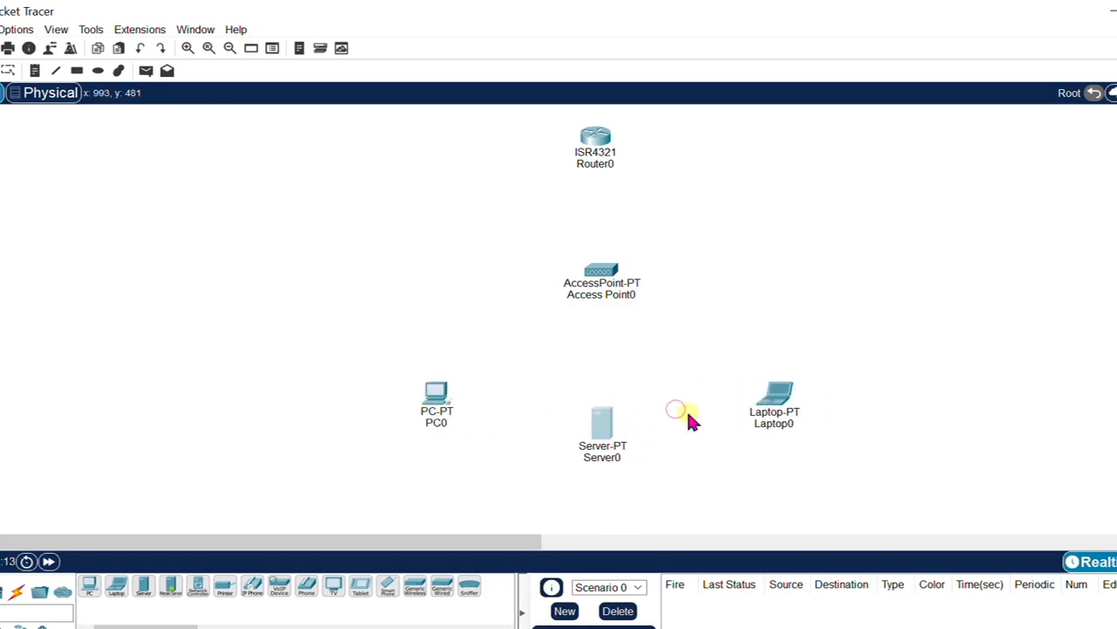
pyautogui.click(776, 400)
pyautogui.moveTo(777, 403); pyautogui.dragTo(777, 432)
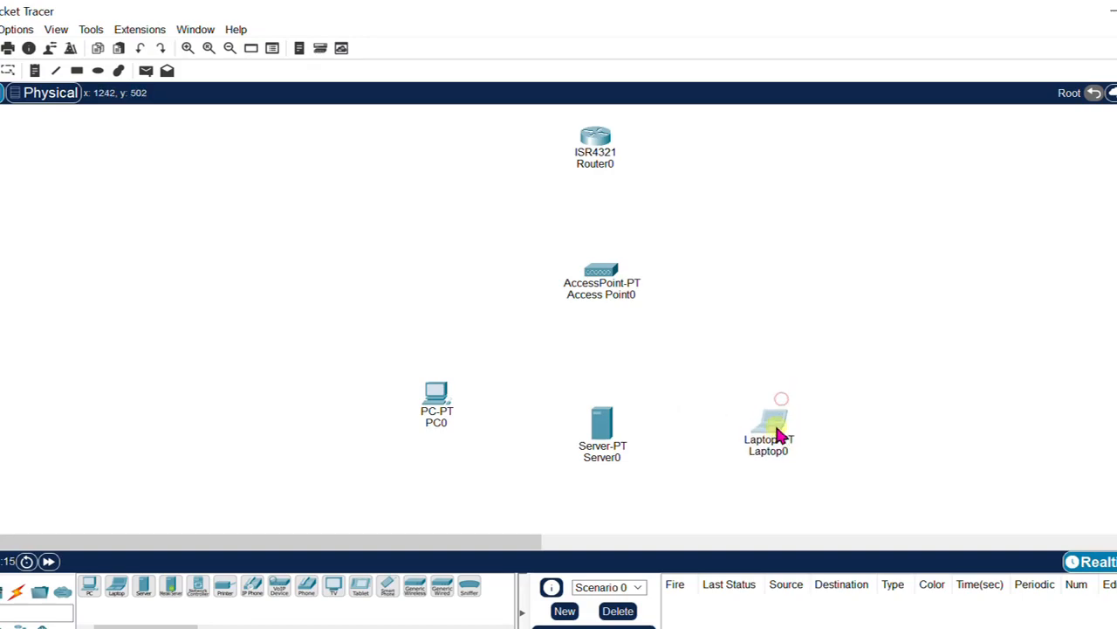
pyautogui.click(1002, 628)
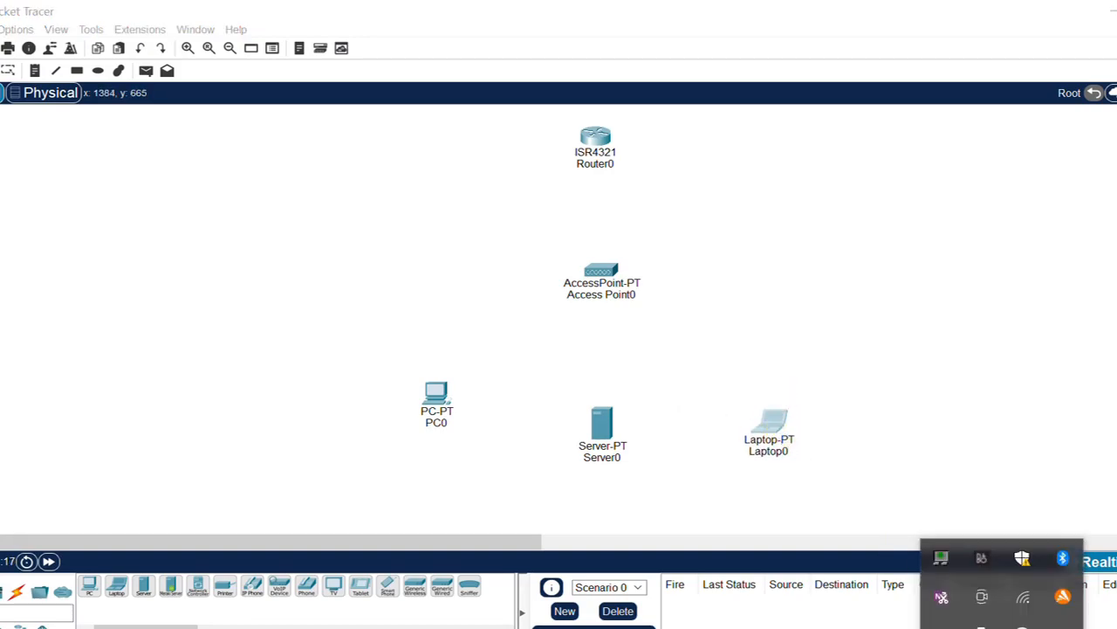
pyautogui.click(1024, 626)
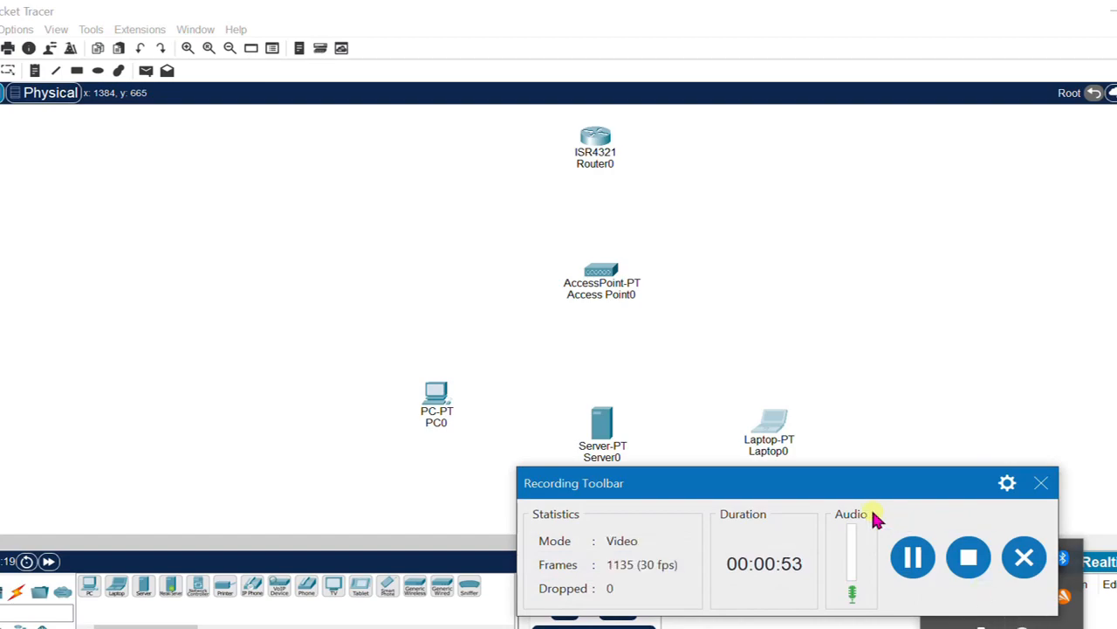
pyautogui.moveTo(830, 483); pyautogui.dragTo(1055, 572)
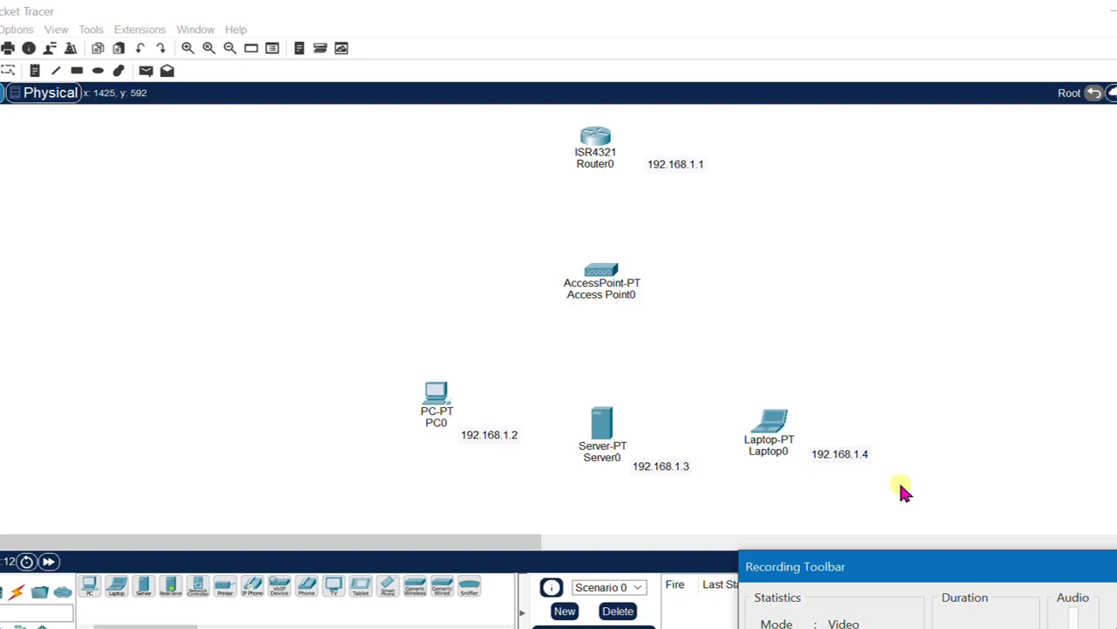
# - Connect Router0 to Access Point0 using the automatically chosen connection type
pyautogui.click(21, 598)
pyautogui.click(91, 592)
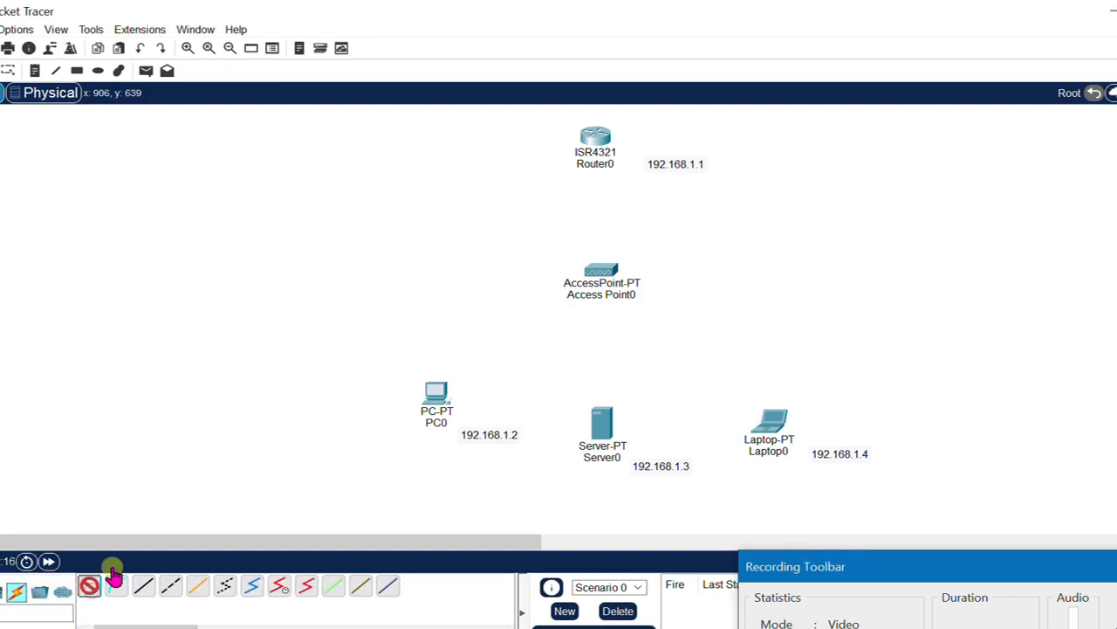
pyautogui.click(603, 138)
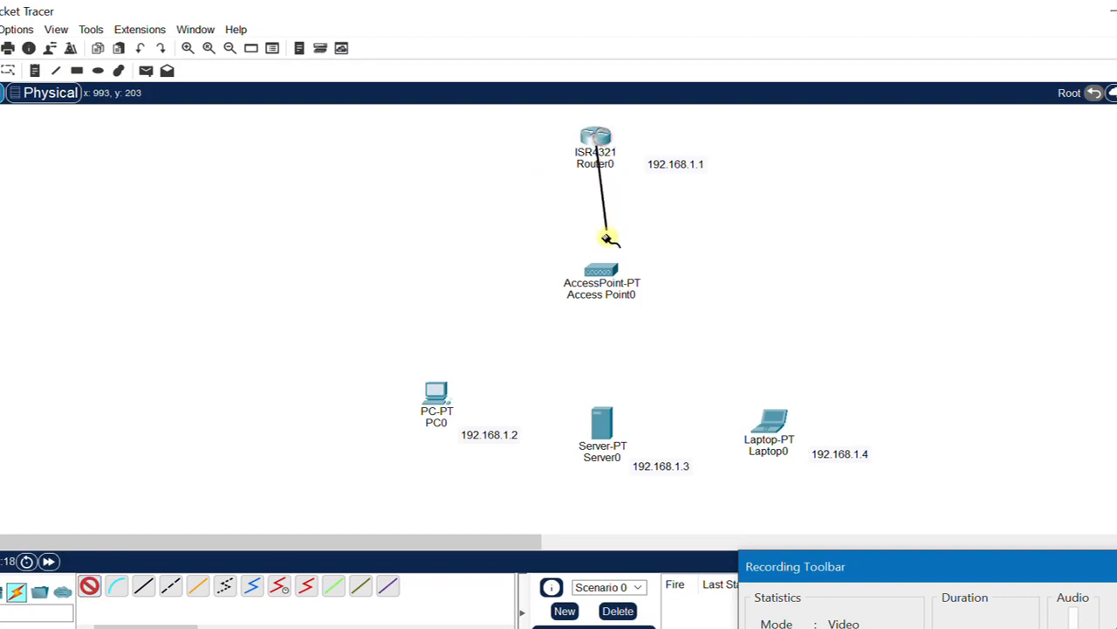
pyautogui.click(608, 272)
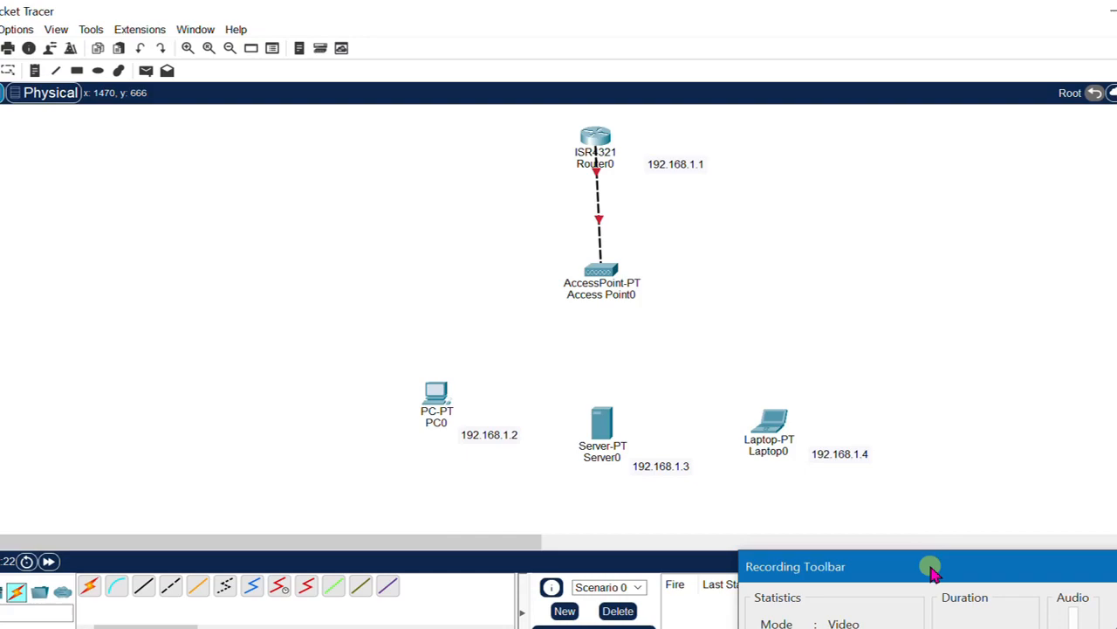
# - Check which router interface the link between Router0 and Access Point0 uses
pyautogui.click(596, 132)
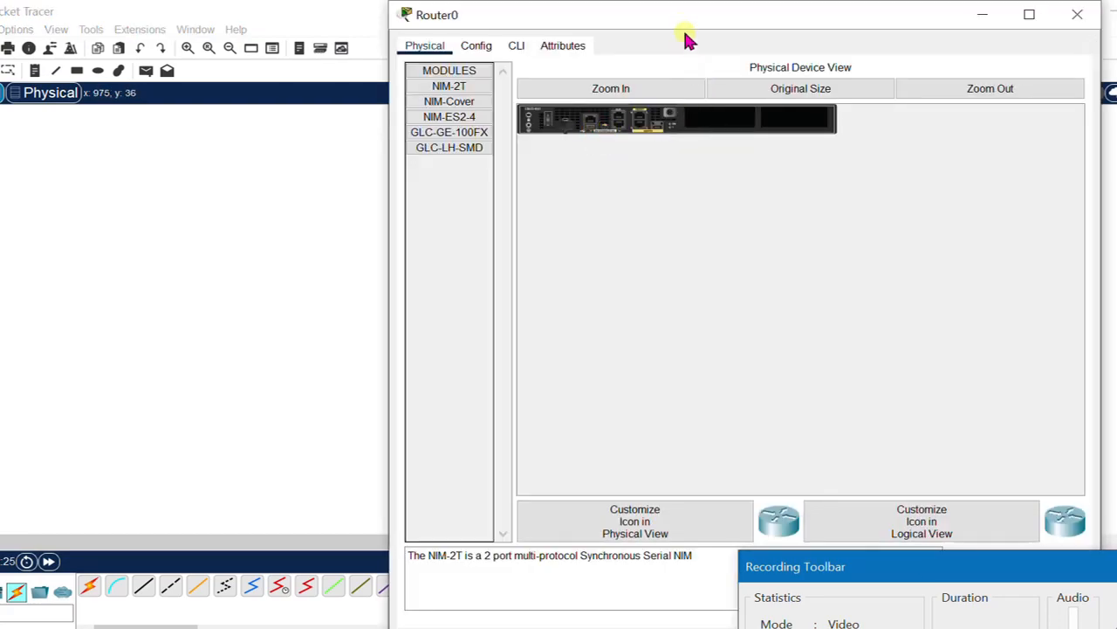
pyautogui.moveTo(682, 24); pyautogui.dragTo(1015, 115)
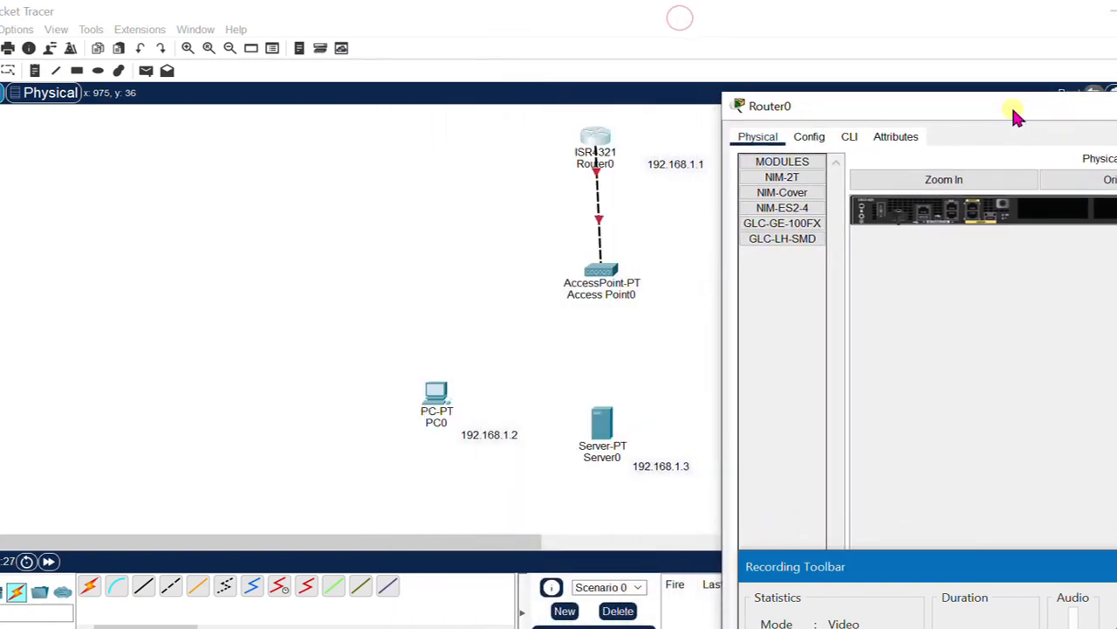
pyautogui.click(602, 221)
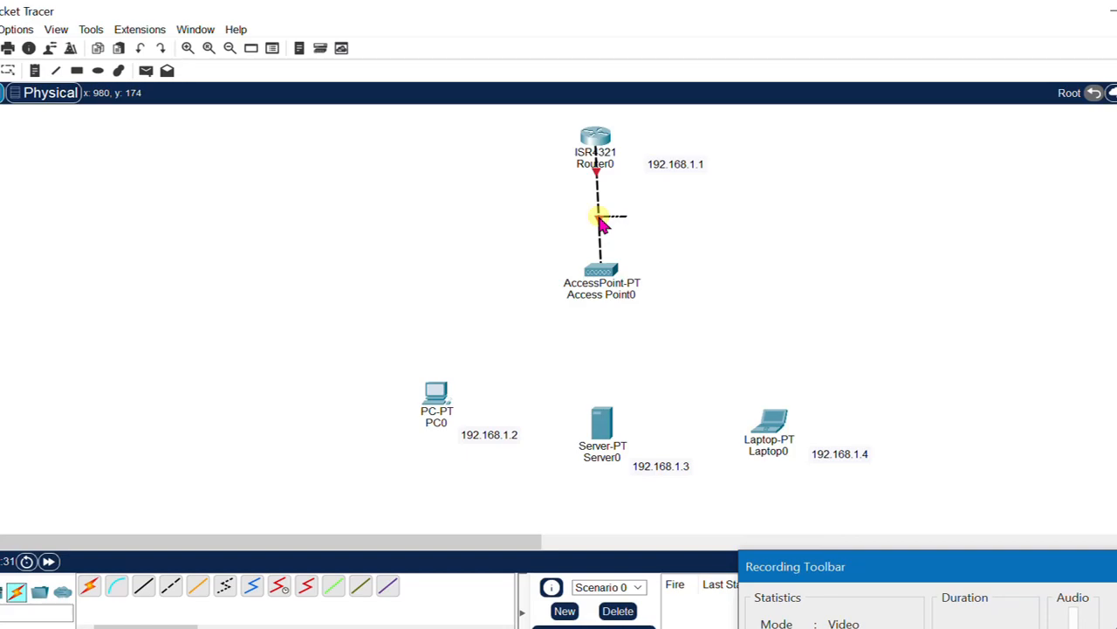
pyautogui.click(596, 218)
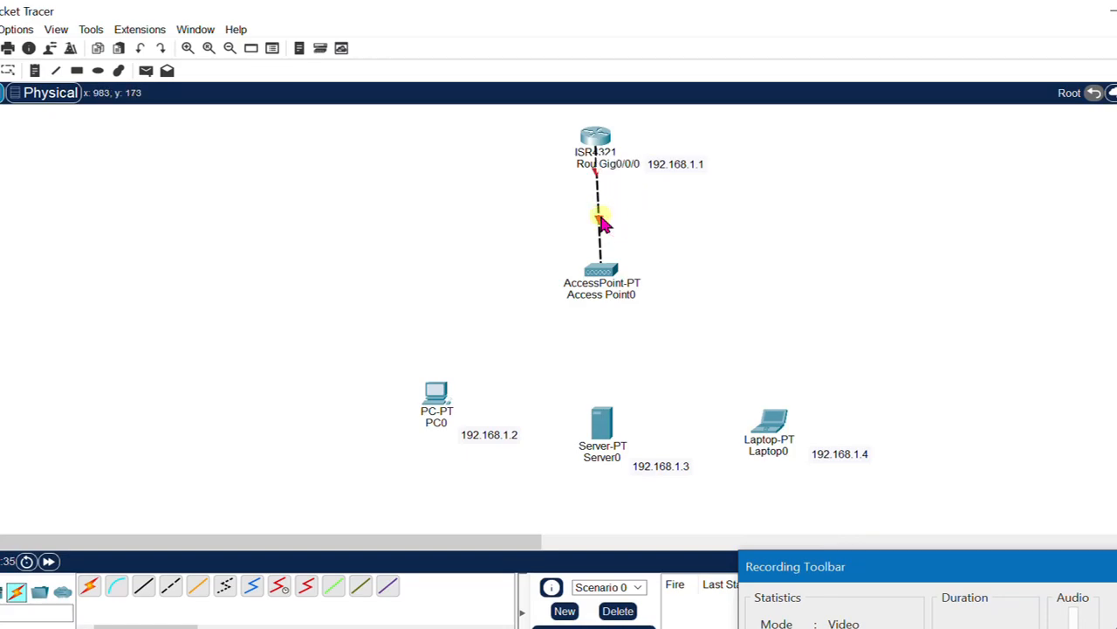
# - Configure Router0's GigabitEthernet0/0/0 with IPv4 address 192.168.1.1 and subnet mask 255.255.255.0, and turn the port on
pyautogui.click(597, 138)
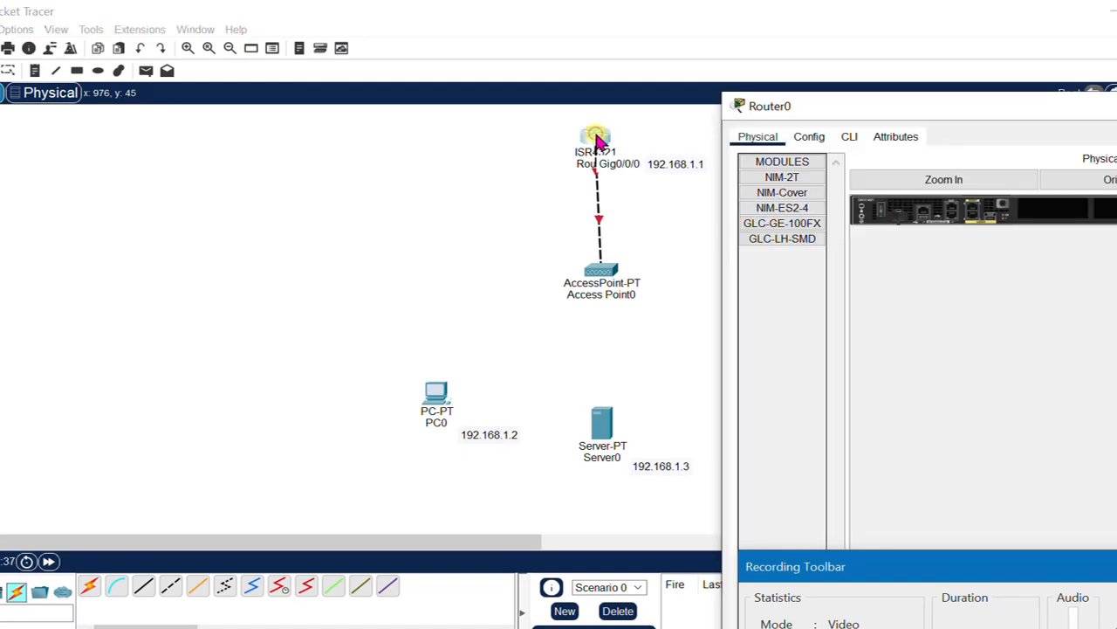
pyautogui.moveTo(938, 97); pyautogui.dragTo(866, 84)
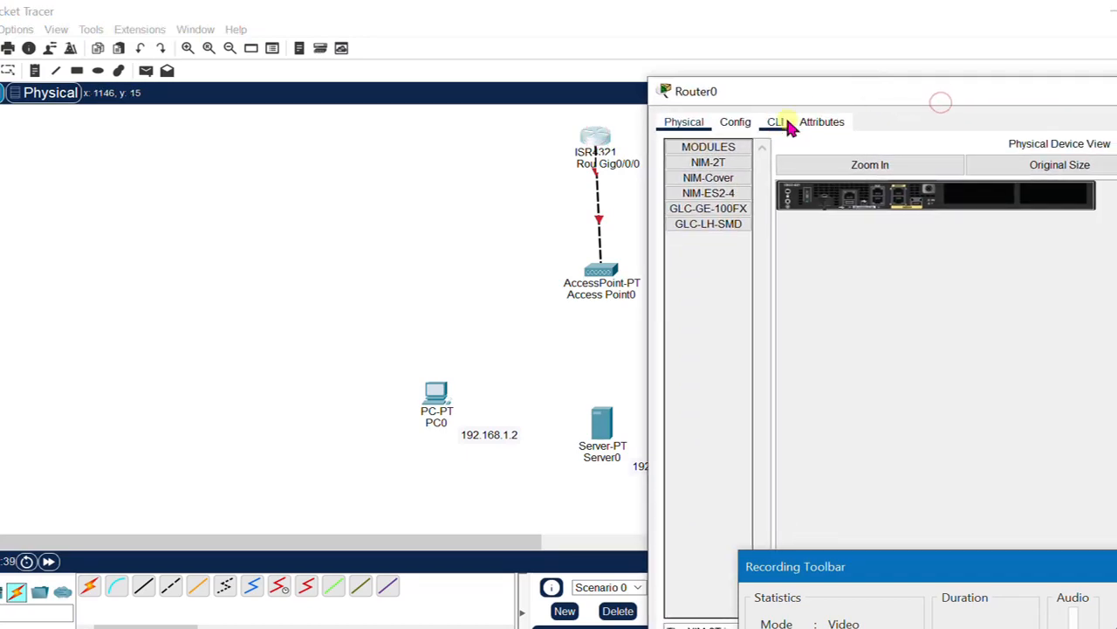
pyautogui.click(733, 121)
pyautogui.click(761, 286)
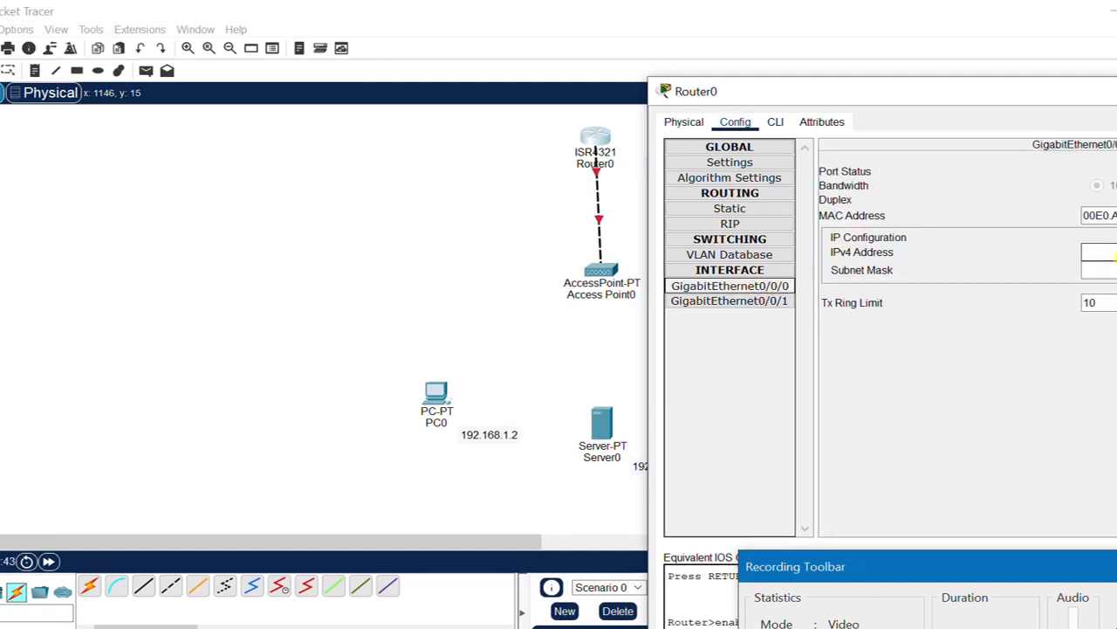
pyautogui.click(1115, 255)
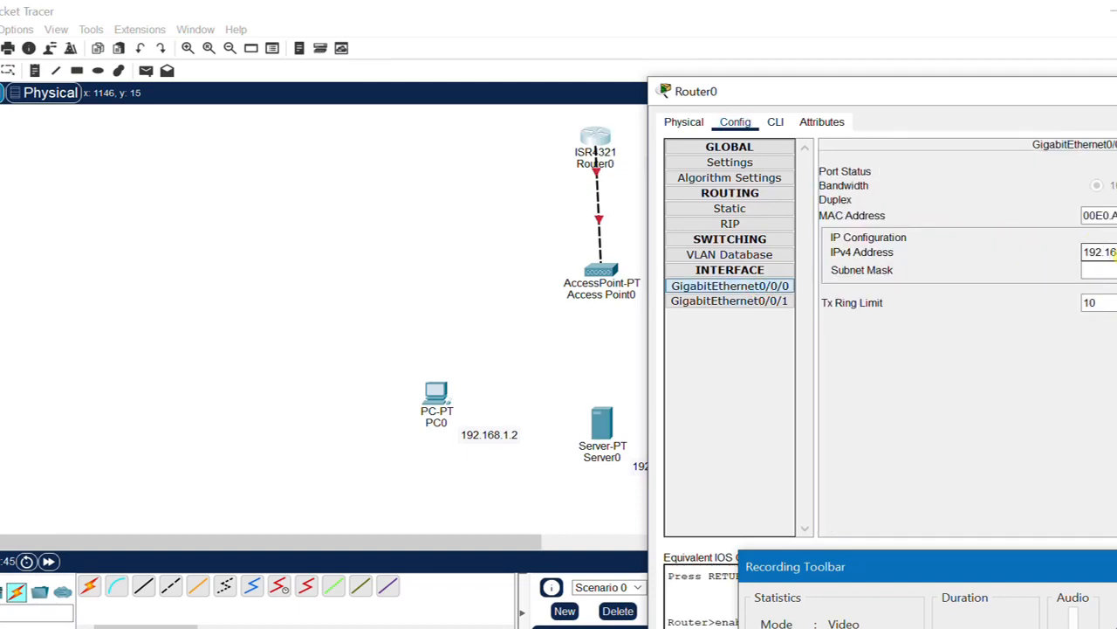
pyautogui.click(1116, 270)
pyautogui.moveTo(1067, 94); pyautogui.dragTo(727, 115)
pyautogui.click(981, 194)
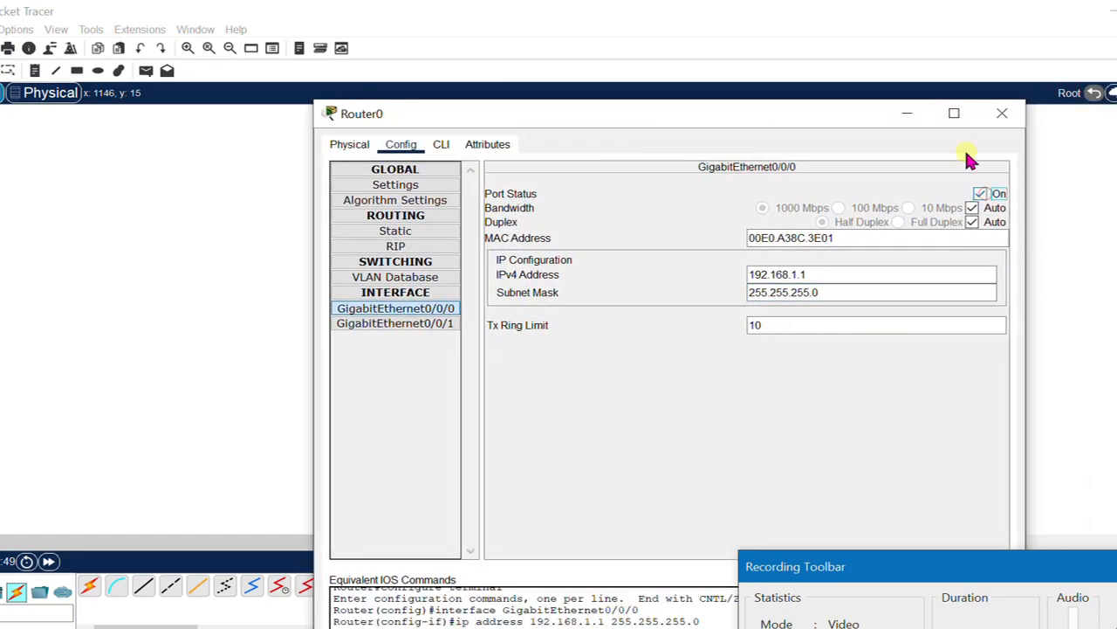
pyautogui.click(998, 120)
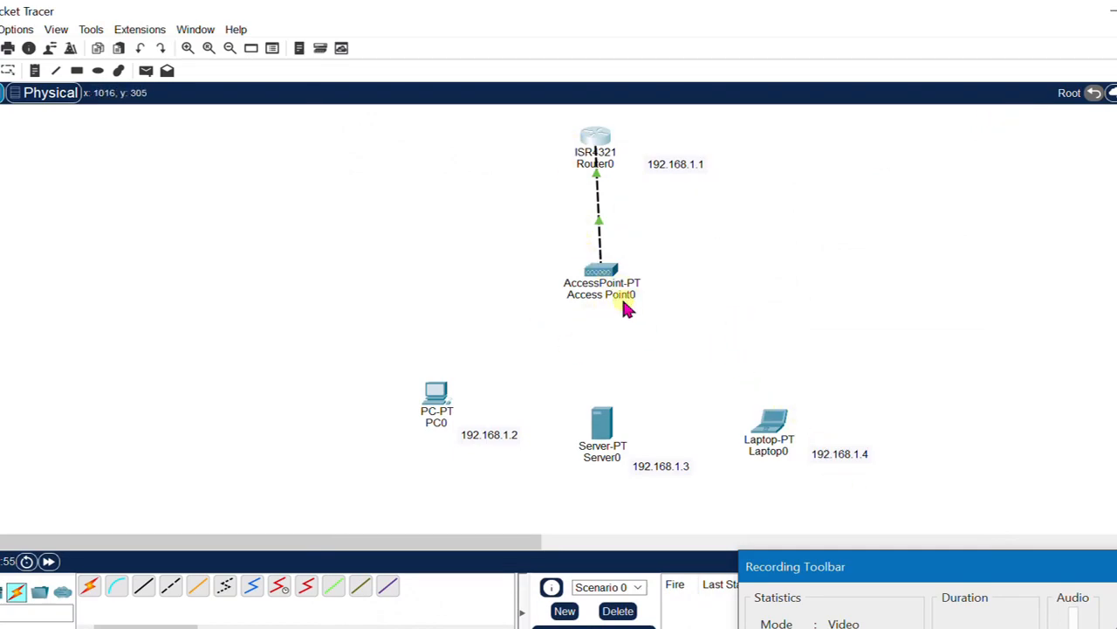
# - Configure Access Point0's Port 1 with a first name as its SSID and WEP authentication, entering the WEP key
pyautogui.click(598, 278)
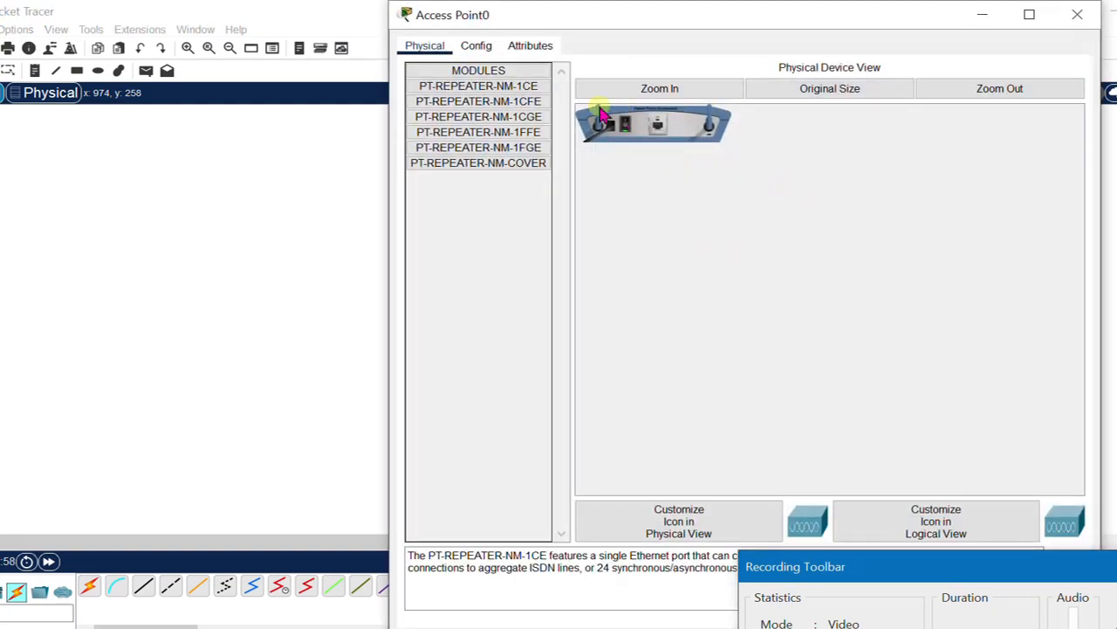
pyautogui.click(478, 48)
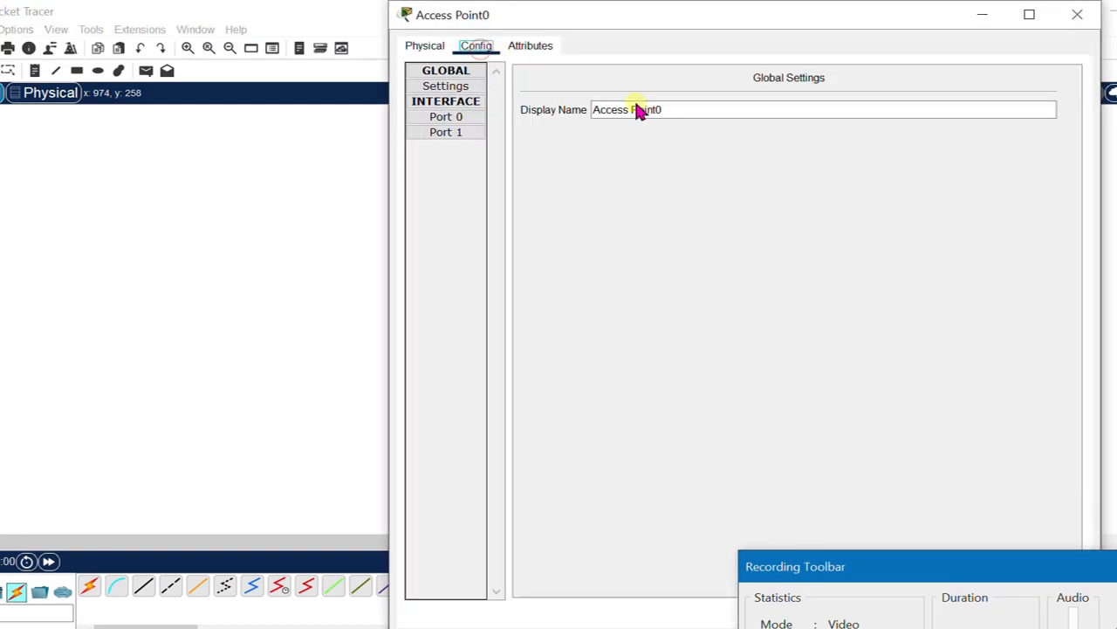
pyautogui.click(446, 135)
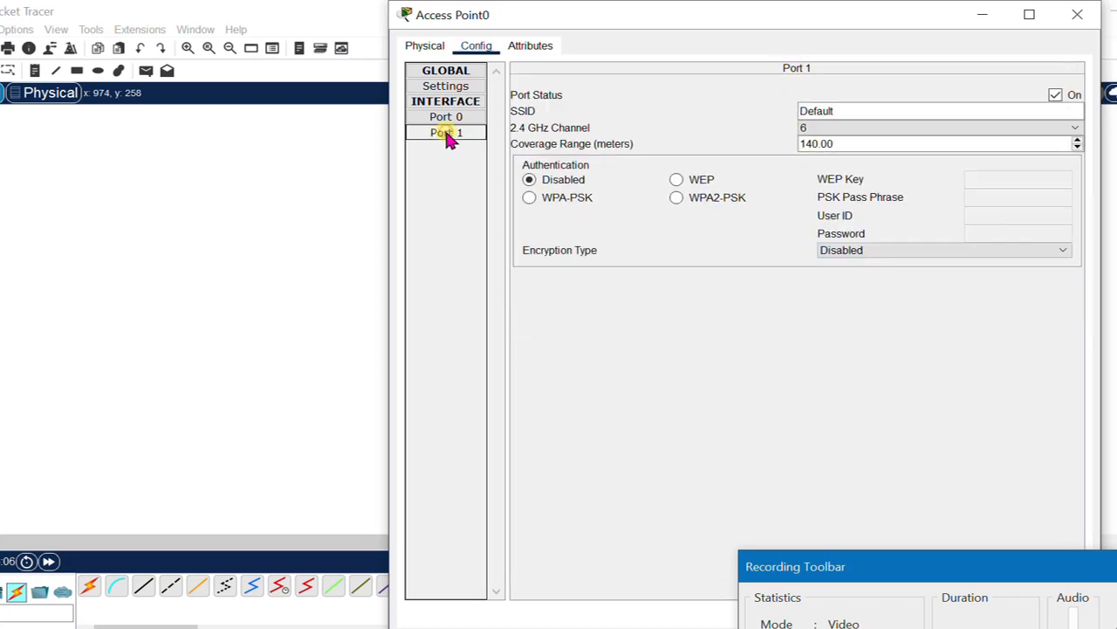
pyautogui.click(678, 180)
pyautogui.doubleClick(841, 111)
pyautogui.press('BackSpace')
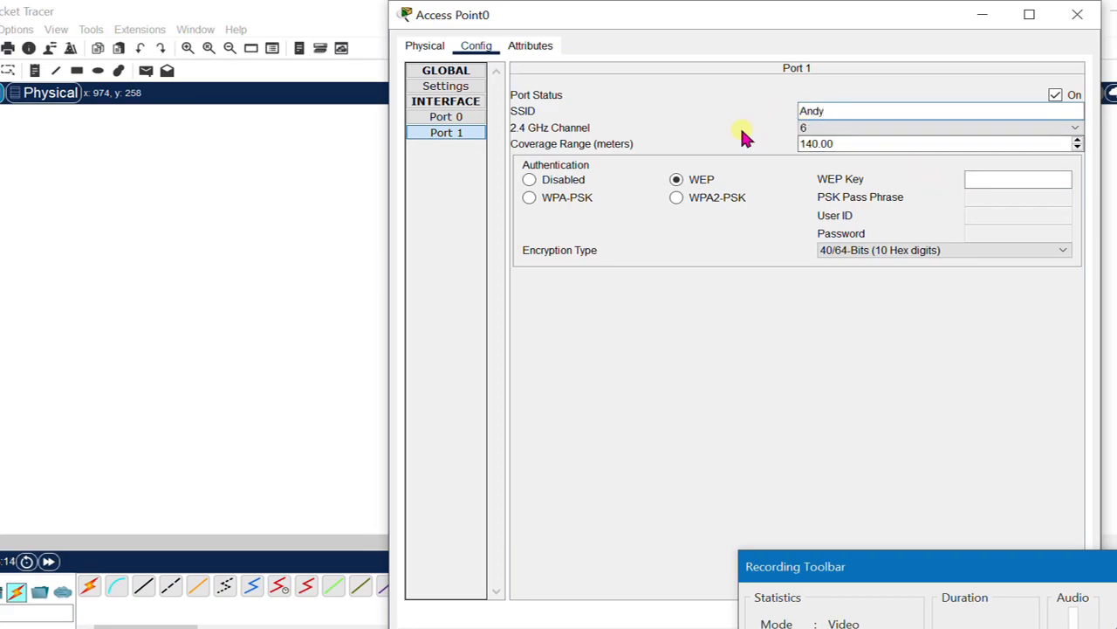
pyautogui.click(975, 180)
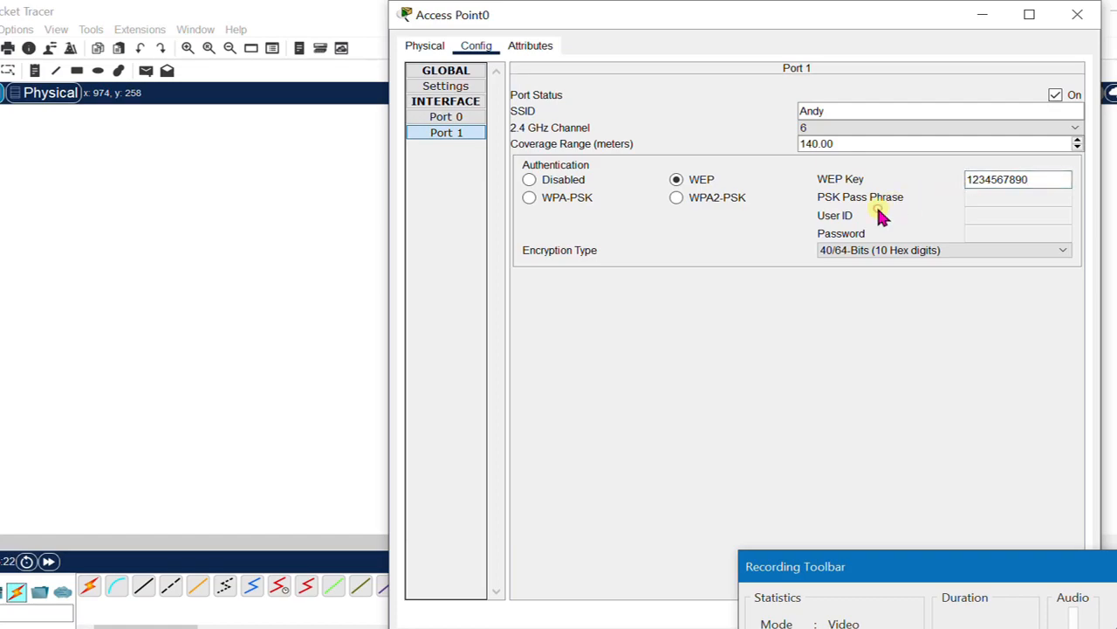
pyautogui.click(1075, 14)
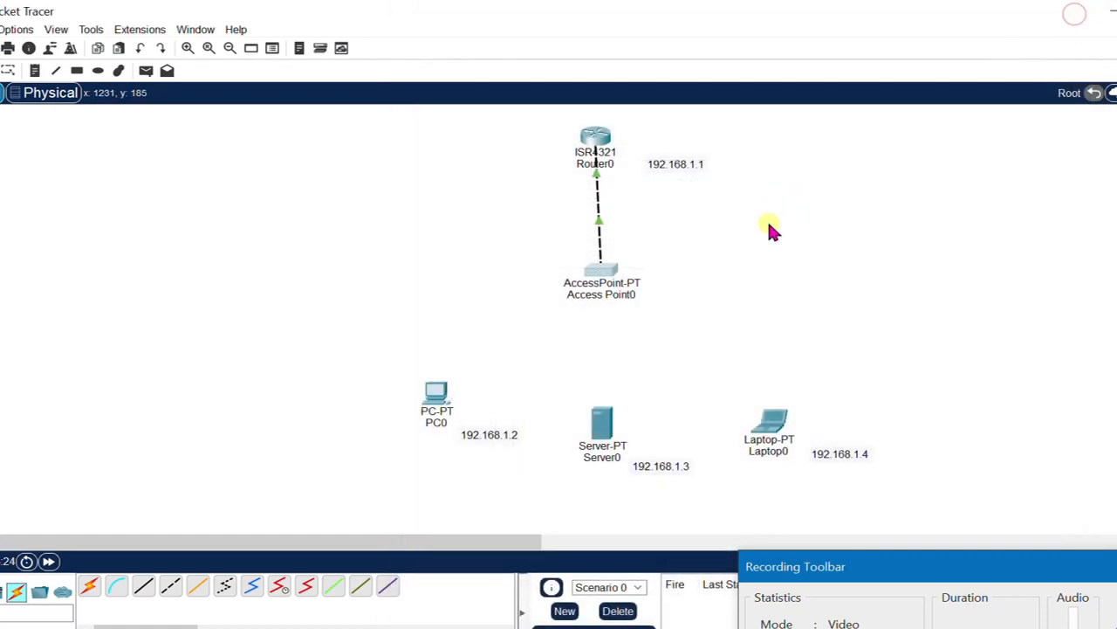
# - Align PC0 with the other end devices and give it static IPv4 address 192.168.1.2, mask 255.255.255.0 and default gateway 192.168.1.1
pyautogui.moveTo(432, 397); pyautogui.dragTo(480, 449)
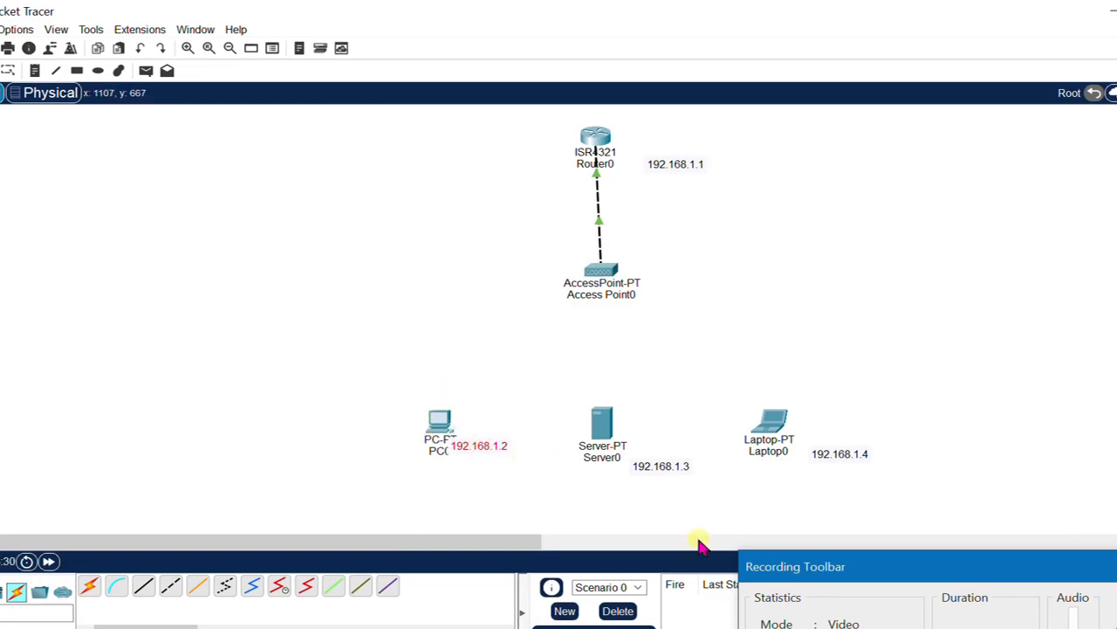
pyautogui.click(439, 428)
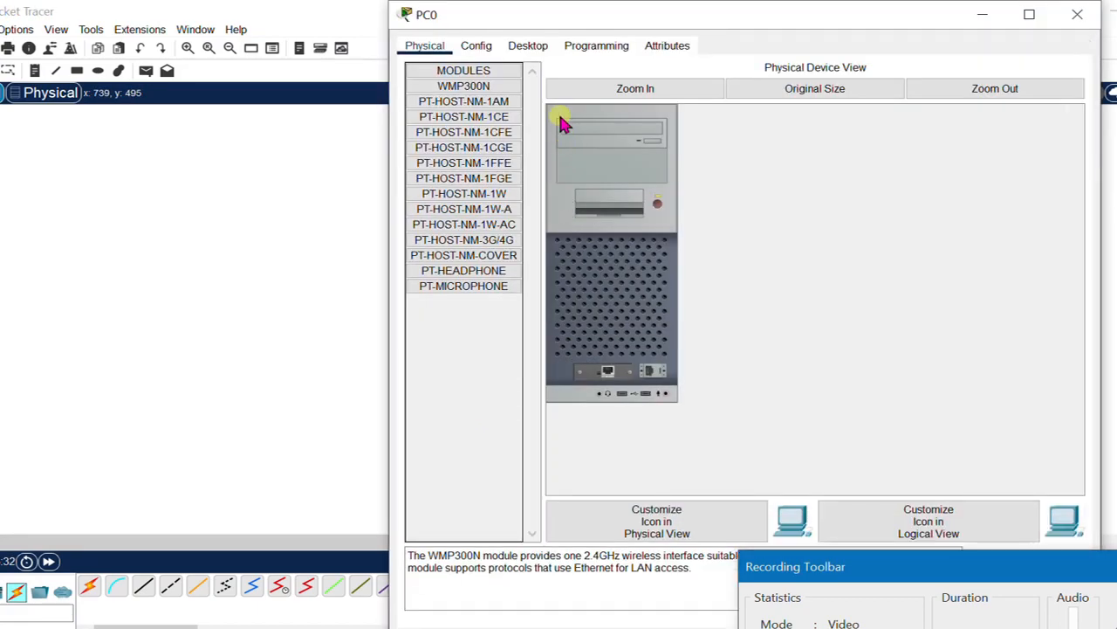
pyautogui.click(530, 45)
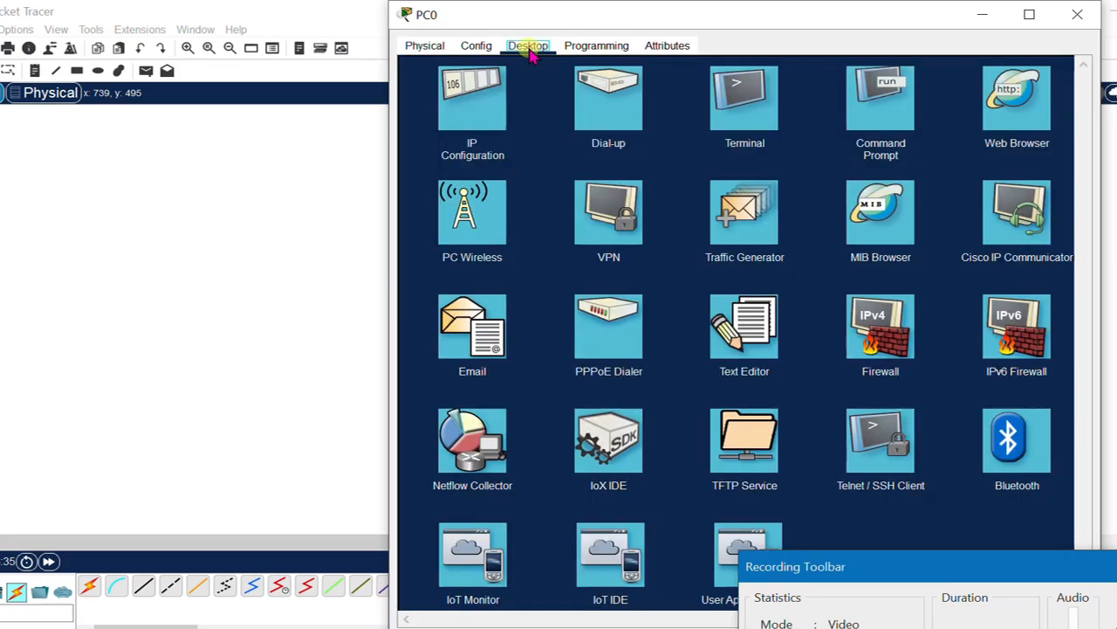
pyautogui.click(471, 116)
pyautogui.click(700, 147)
pyautogui.write('192.168.1.2')
pyautogui.press('Tab')
pyautogui.press('Tab')
pyautogui.write('192.168.1.1')
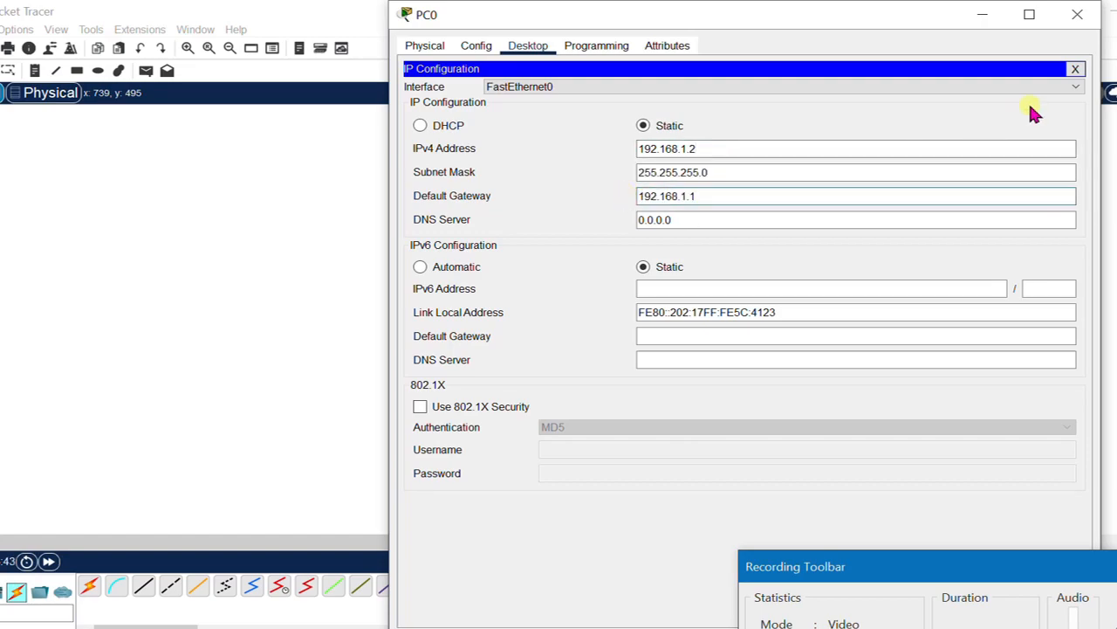
pyautogui.click(1078, 14)
# - Give Server0 static IPv4 address 192.168.1.3, subnet mask 255.255.255.0 and default gateway 192.168.1.1
pyautogui.click(615, 436)
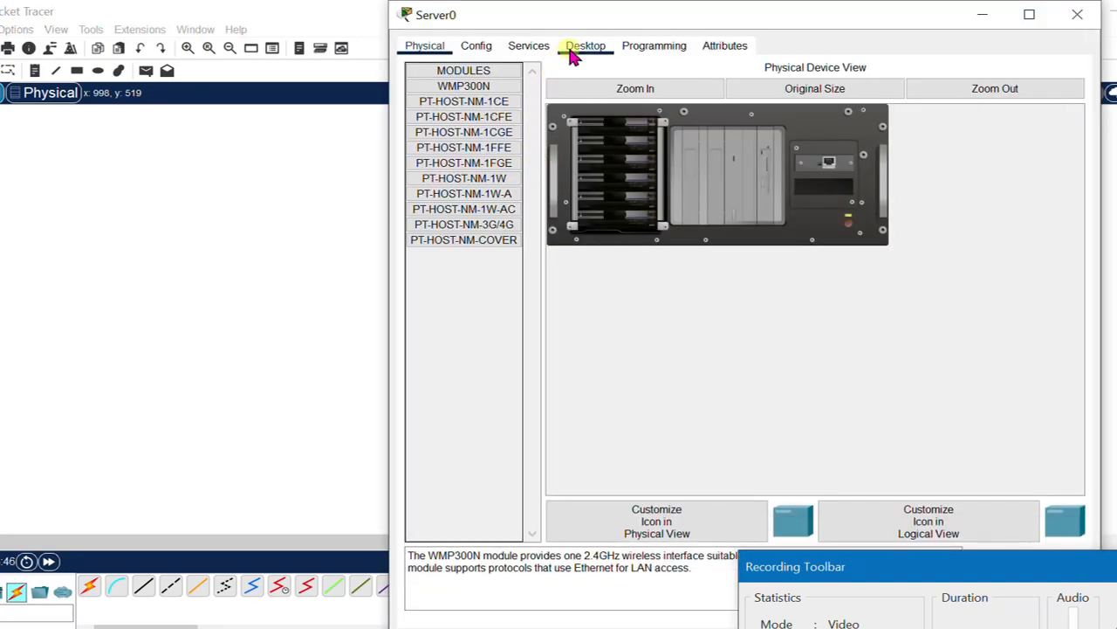
pyautogui.click(573, 50)
pyautogui.click(464, 135)
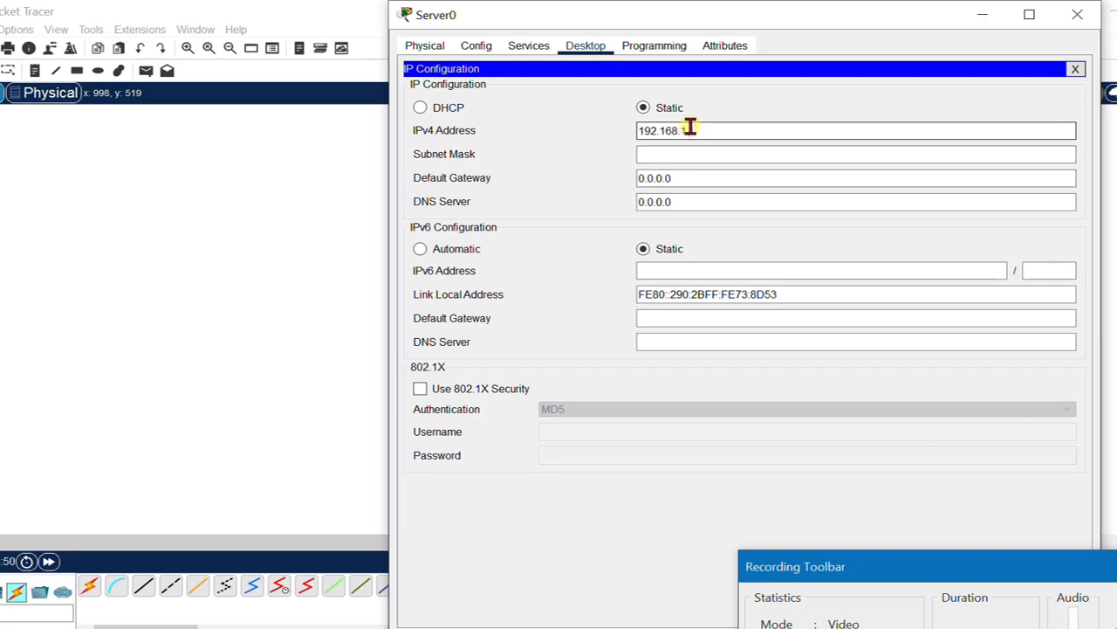
pyautogui.click(691, 161)
pyautogui.click(677, 177)
pyautogui.moveTo(678, 177); pyautogui.dragTo(609, 175)
pyautogui.write('192.168.1.1')
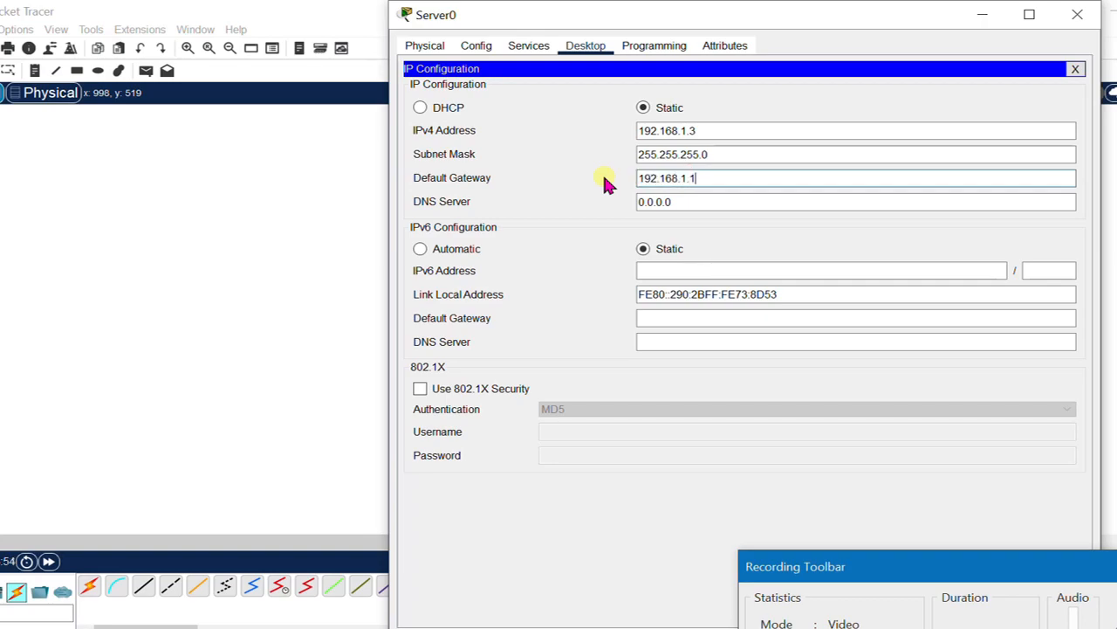
pyautogui.click(1080, 15)
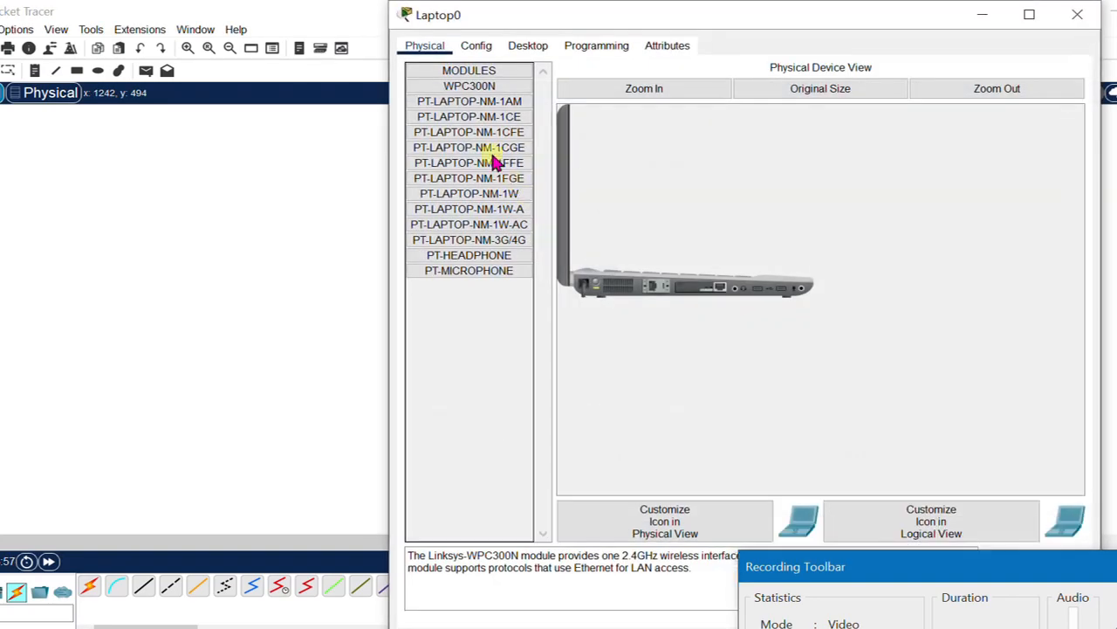
# - Give Laptop0 static IPv4 address 192.168.1.4, subnet mask 255.255.255.0 and default gateway 192.168.1.1
pyautogui.click(531, 45)
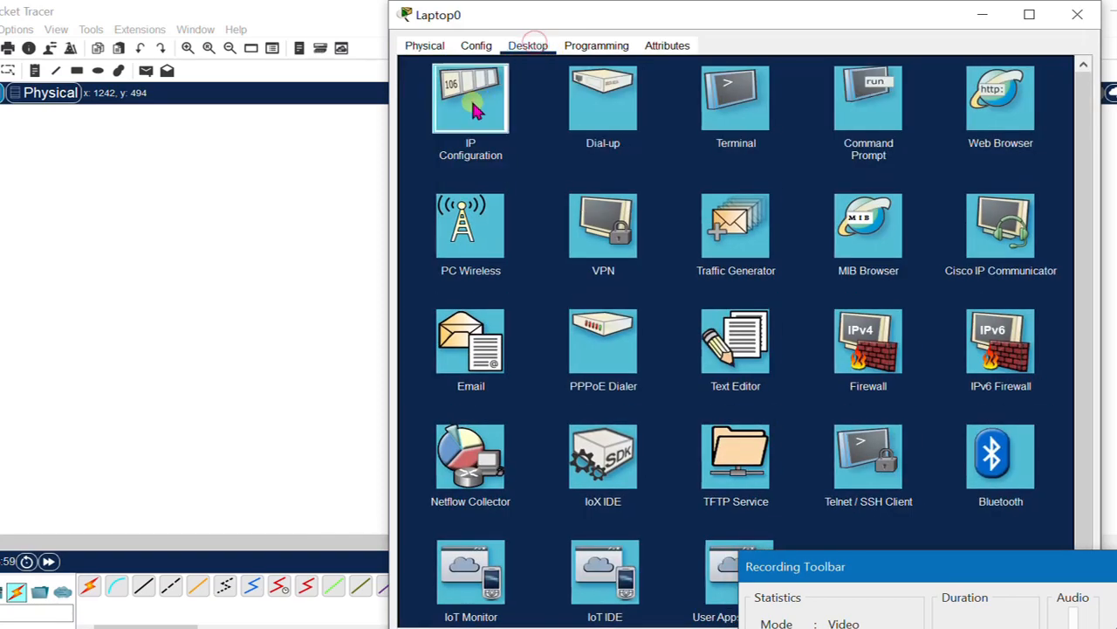
pyautogui.click(471, 97)
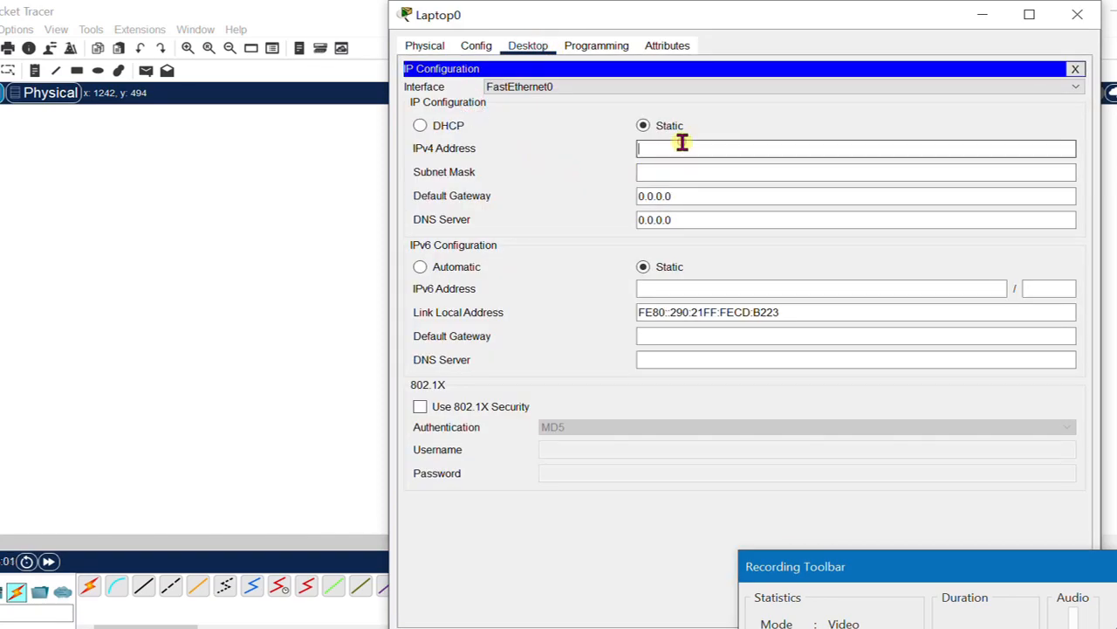
pyautogui.press('Tab')
pyautogui.press('Tab')
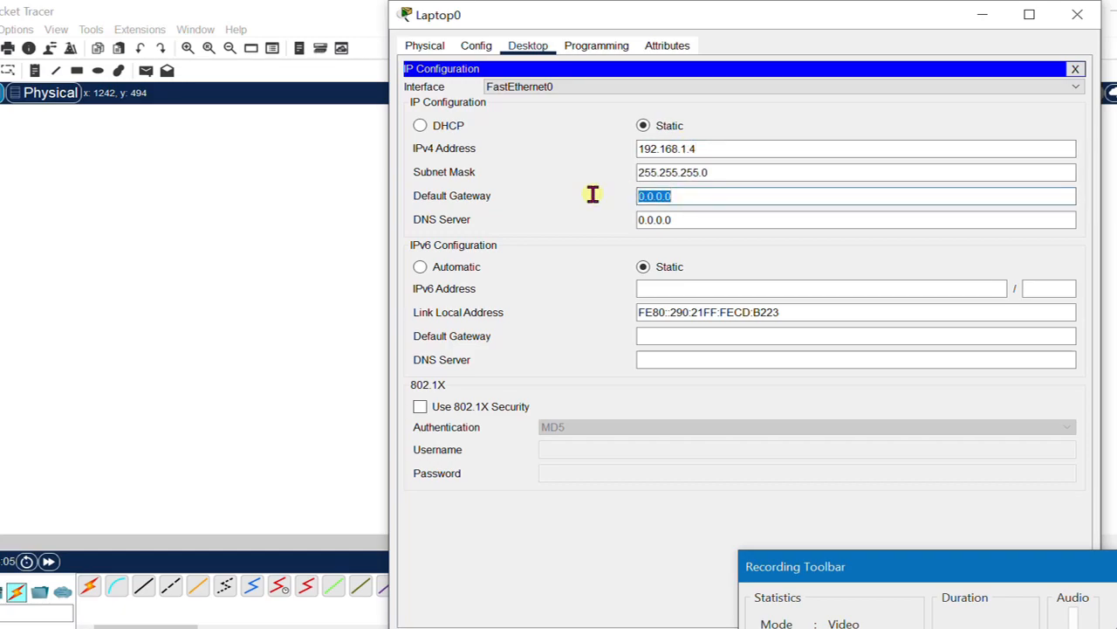
pyautogui.write('192.168.1.1')
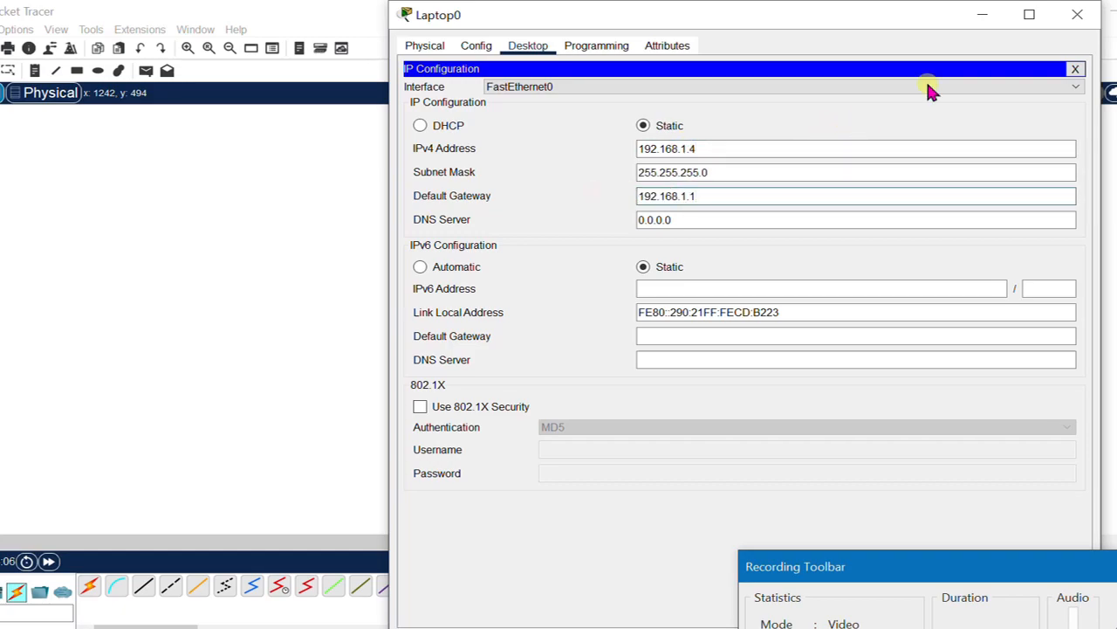
pyautogui.click(1077, 14)
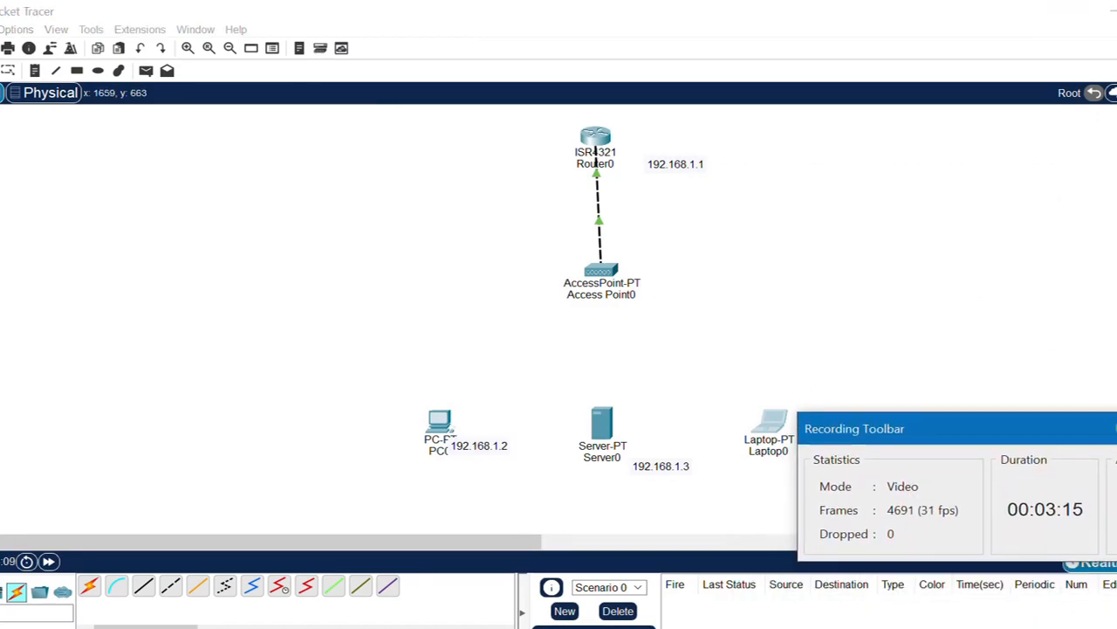
# - Replace PC0's Ethernet module with a WMP300N wireless module, powering the PC off for the swap and back on
pyautogui.click(439, 428)
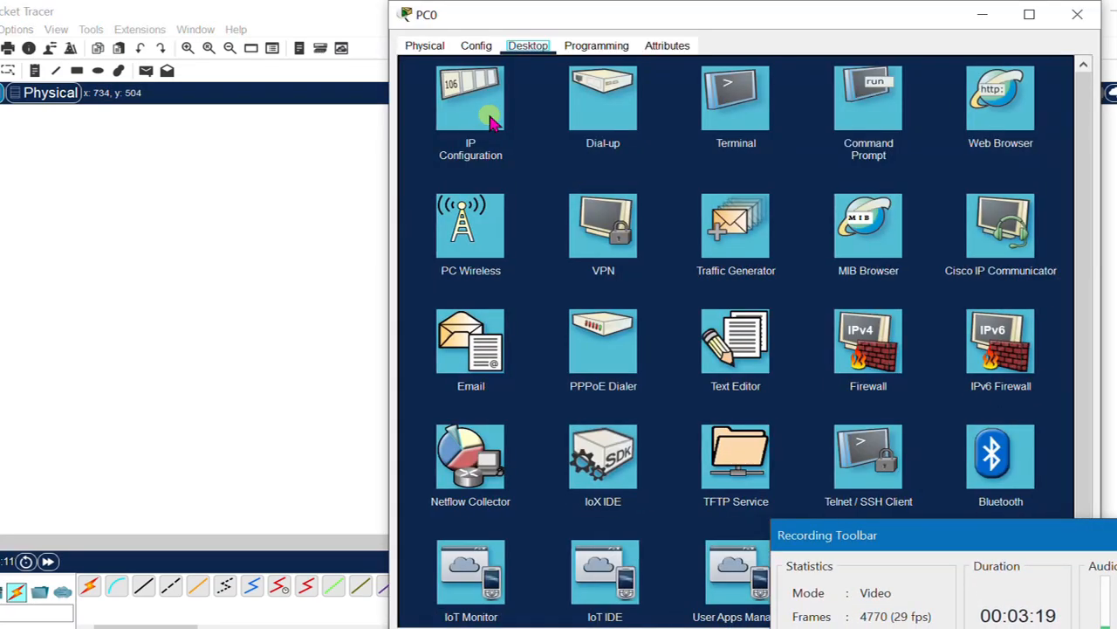
pyautogui.click(421, 48)
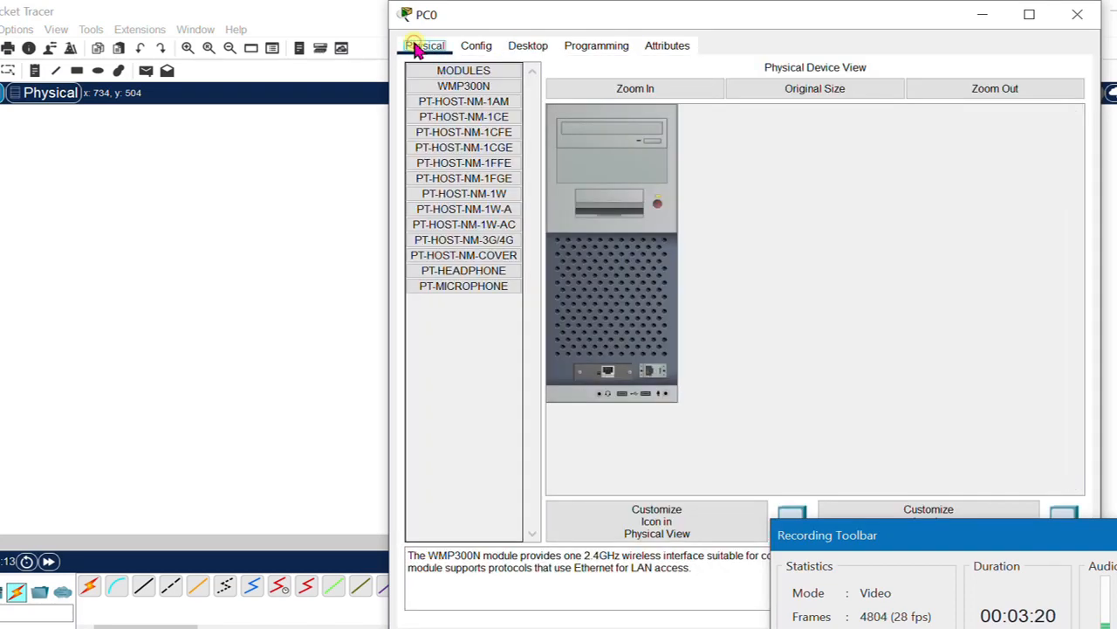
pyautogui.click(634, 88)
pyautogui.scroll(-3, 751, 262)
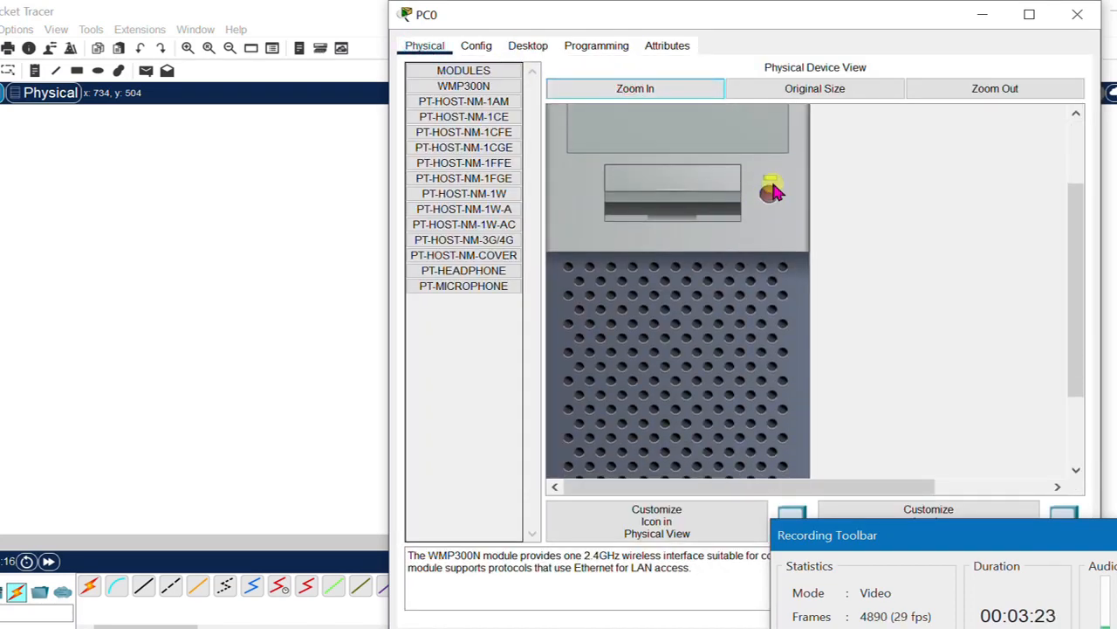
pyautogui.scroll(-2, 775, 191)
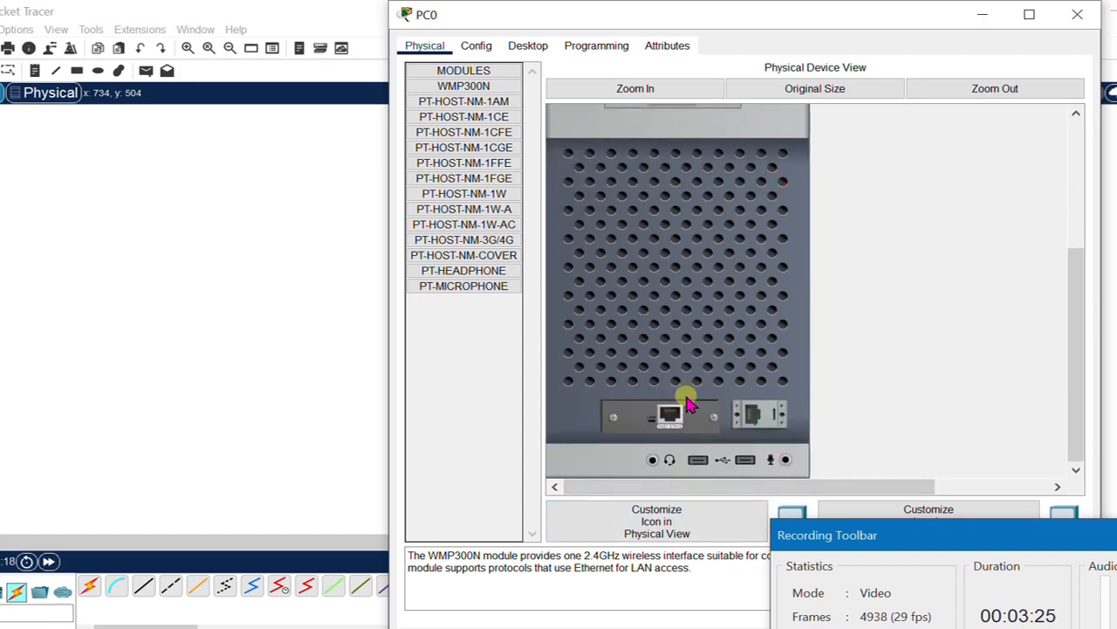
pyautogui.moveTo(688, 417); pyautogui.dragTo(461, 416)
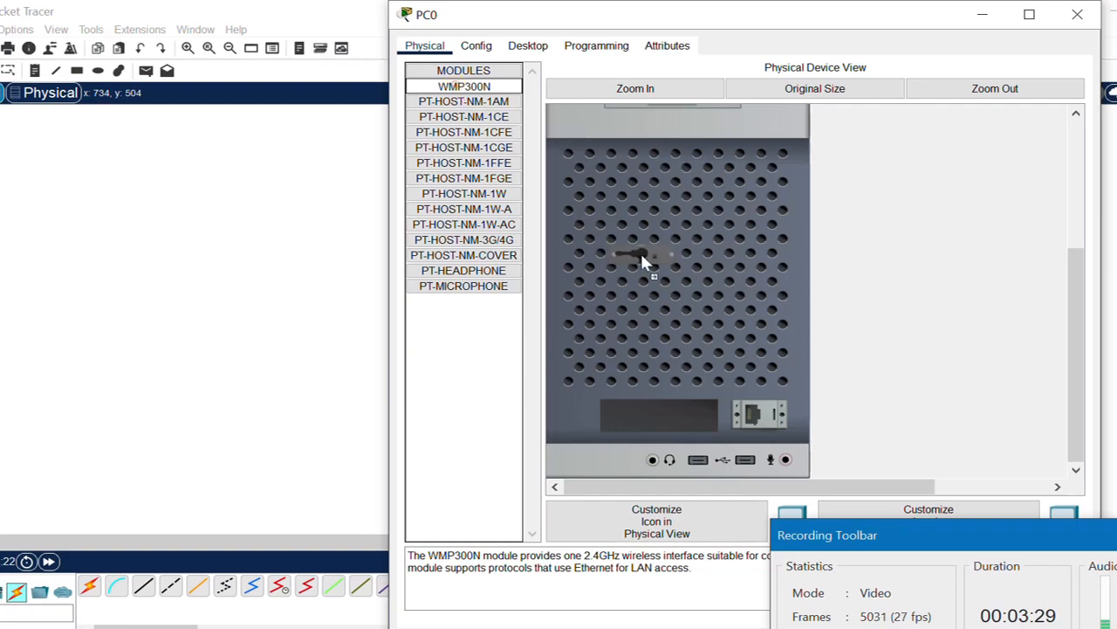
pyautogui.moveTo(640, 253); pyautogui.dragTo(653, 414)
pyautogui.scroll(5, 732, 257)
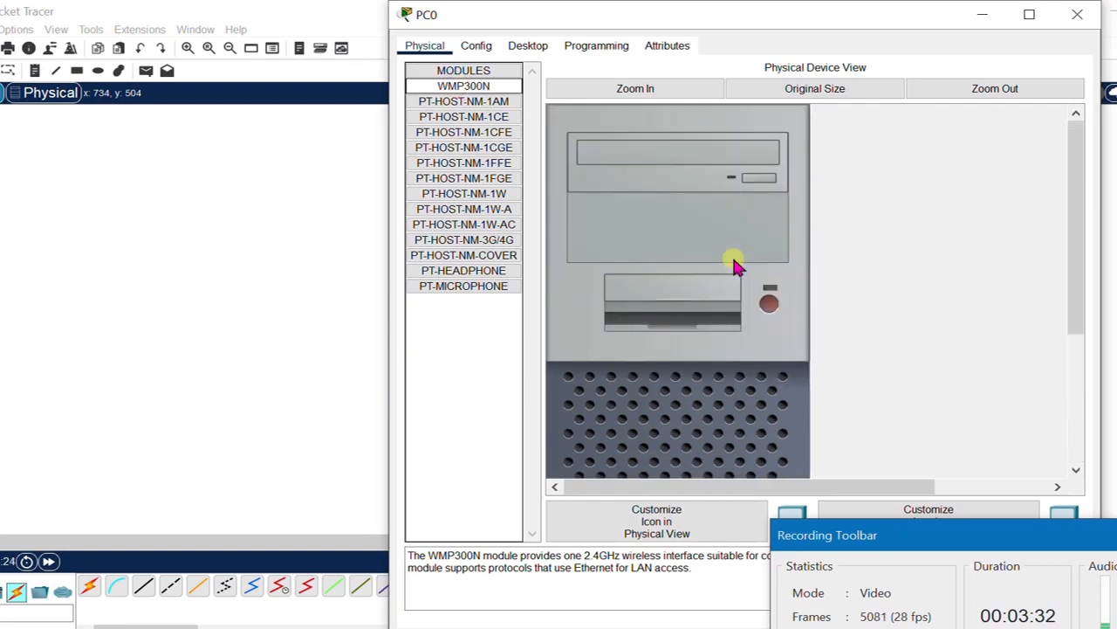
pyautogui.click(769, 303)
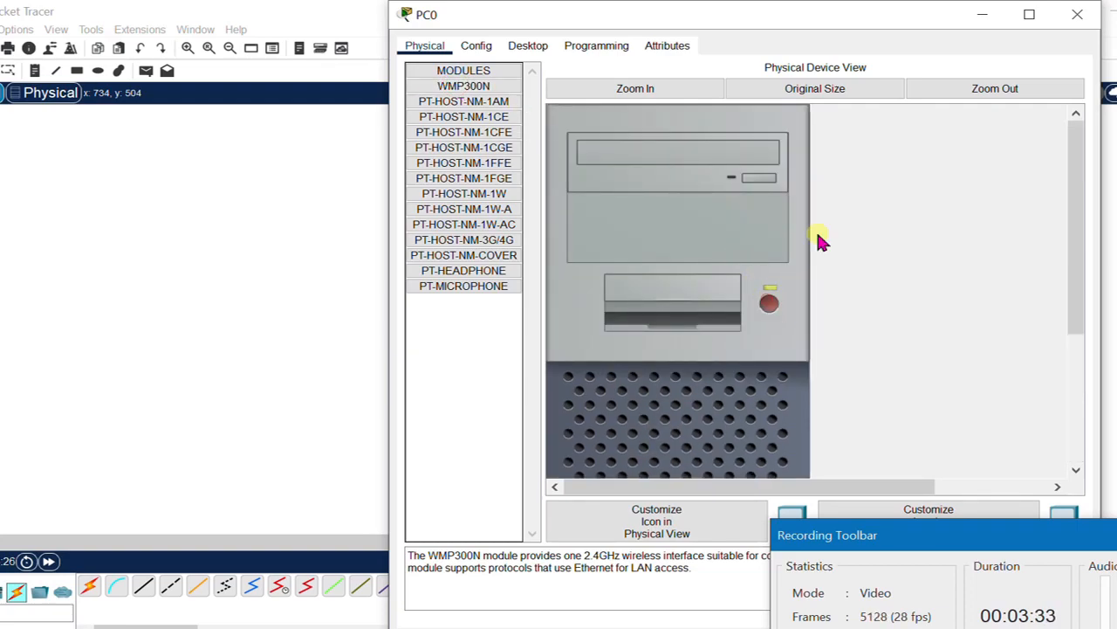
pyautogui.click(1077, 14)
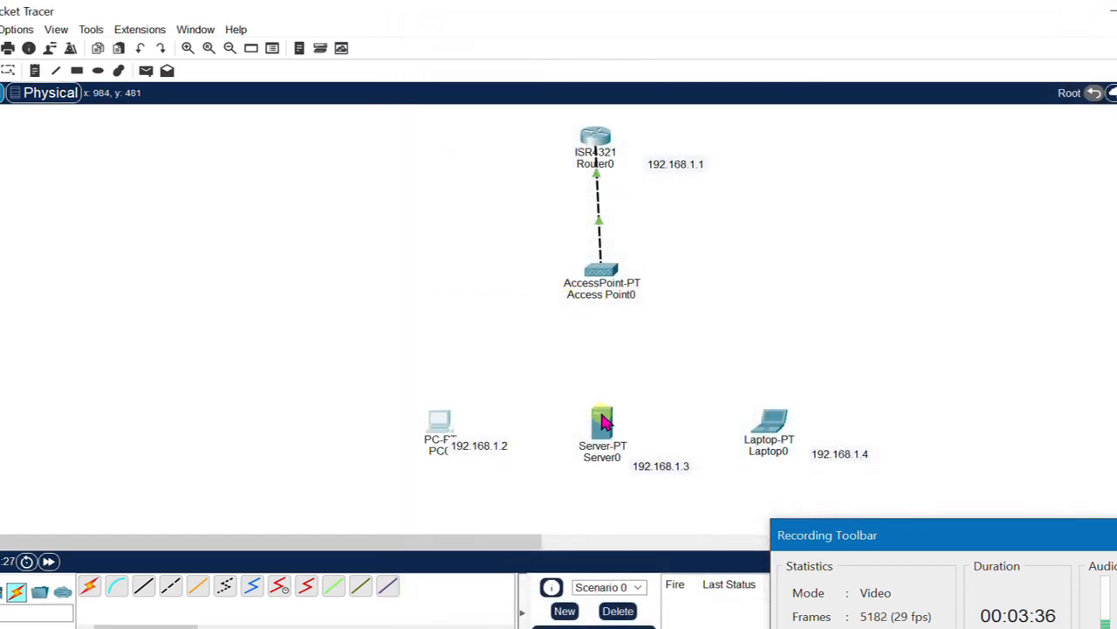
# - Replace Server0's Ethernet module with a WMP300N wireless module, powering the server off for the swap and back on
pyautogui.click(602, 421)
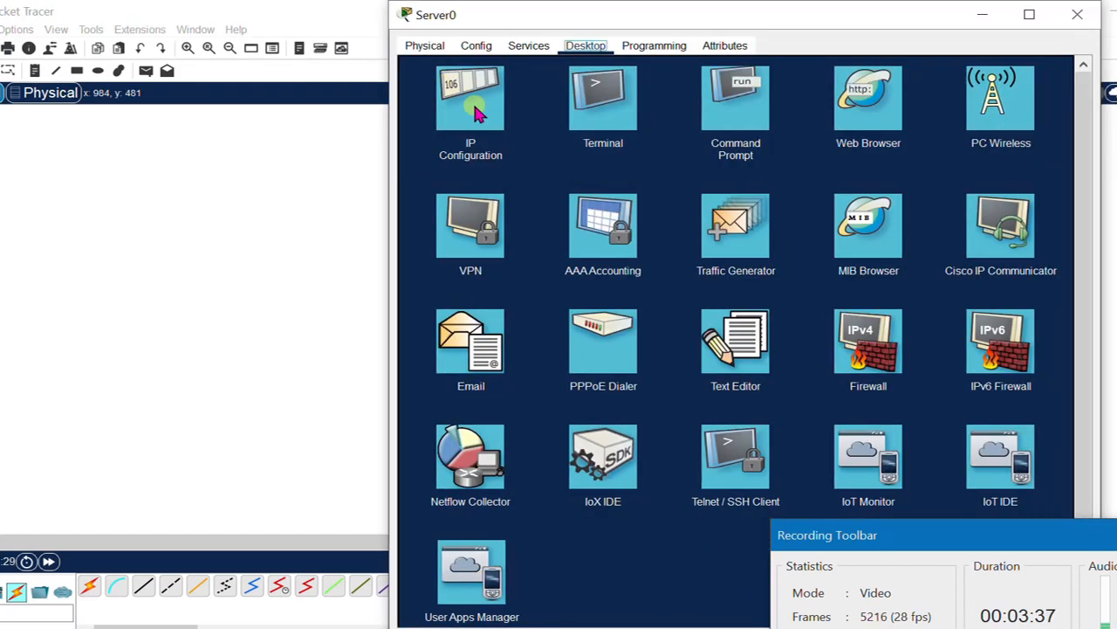
pyautogui.click(424, 46)
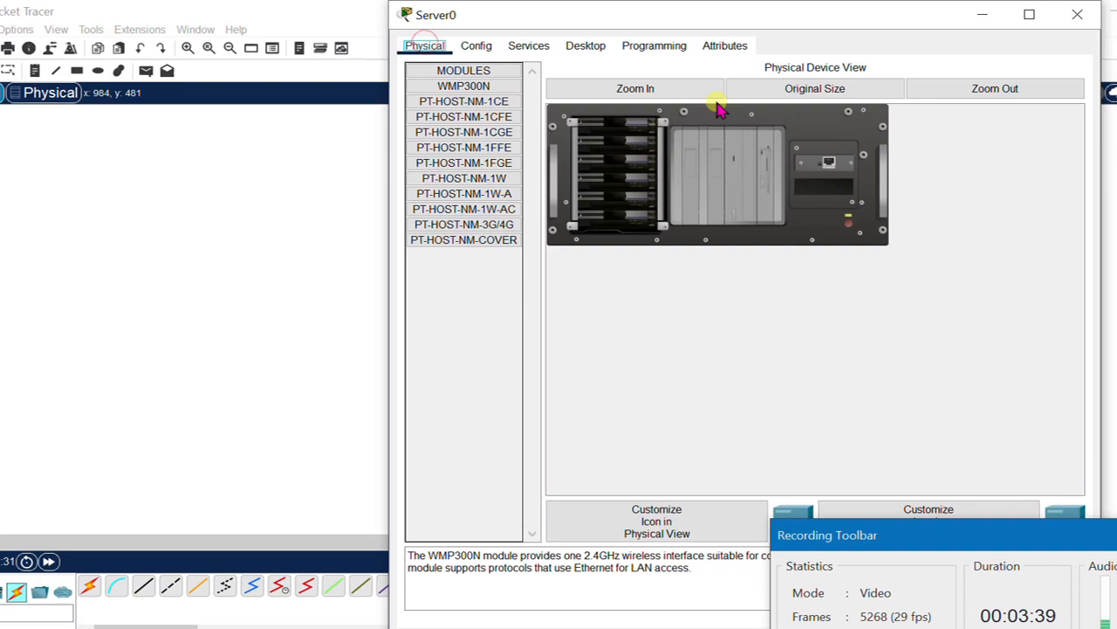
pyautogui.click(636, 87)
pyautogui.scroll(-2, 1004, 382)
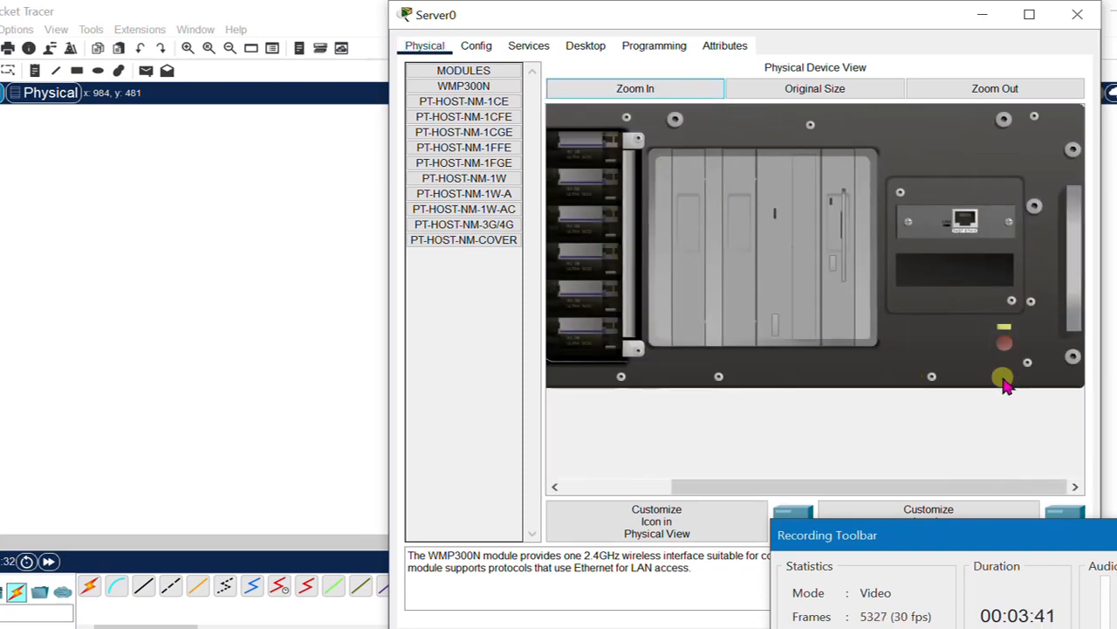
pyautogui.click(1003, 341)
pyautogui.moveTo(967, 218); pyautogui.dragTo(472, 272)
pyautogui.moveTo(460, 94); pyautogui.dragTo(948, 219)
pyautogui.click(1013, 351)
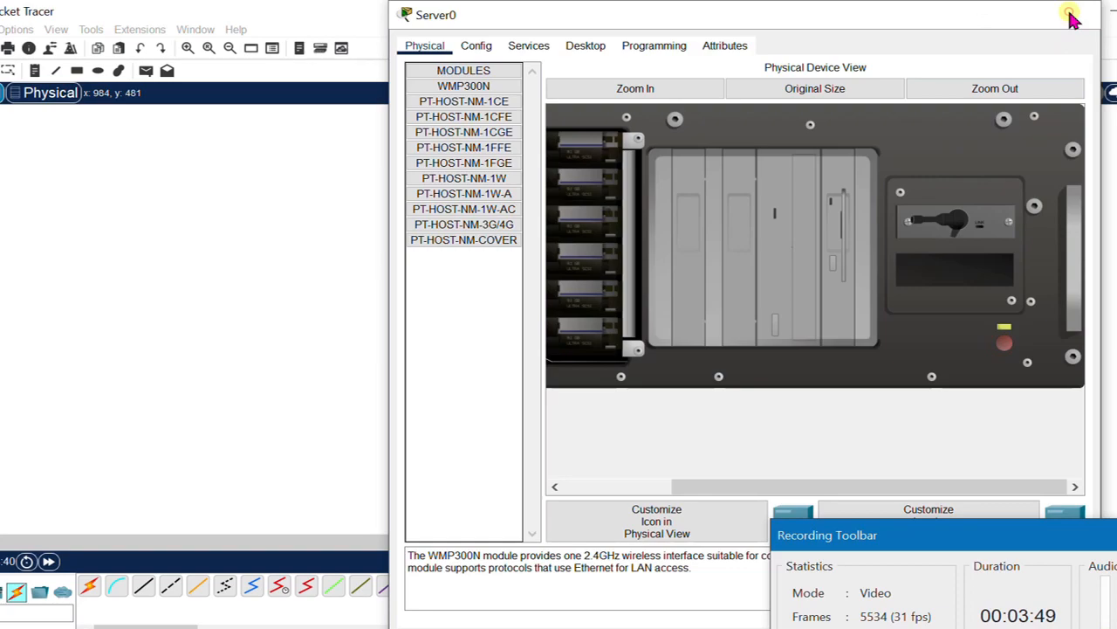
pyautogui.click(1071, 15)
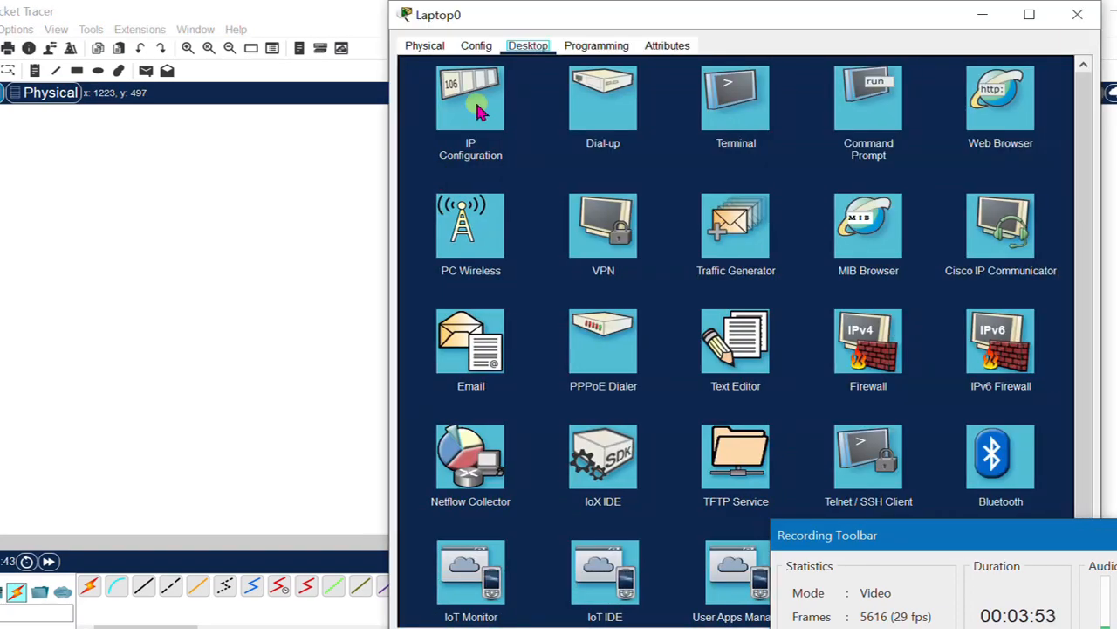
# - Replace Laptop0's Ethernet module with a WPC300N wireless module, powering the laptop off for the swap and back on
pyautogui.click(418, 46)
pyautogui.click(625, 96)
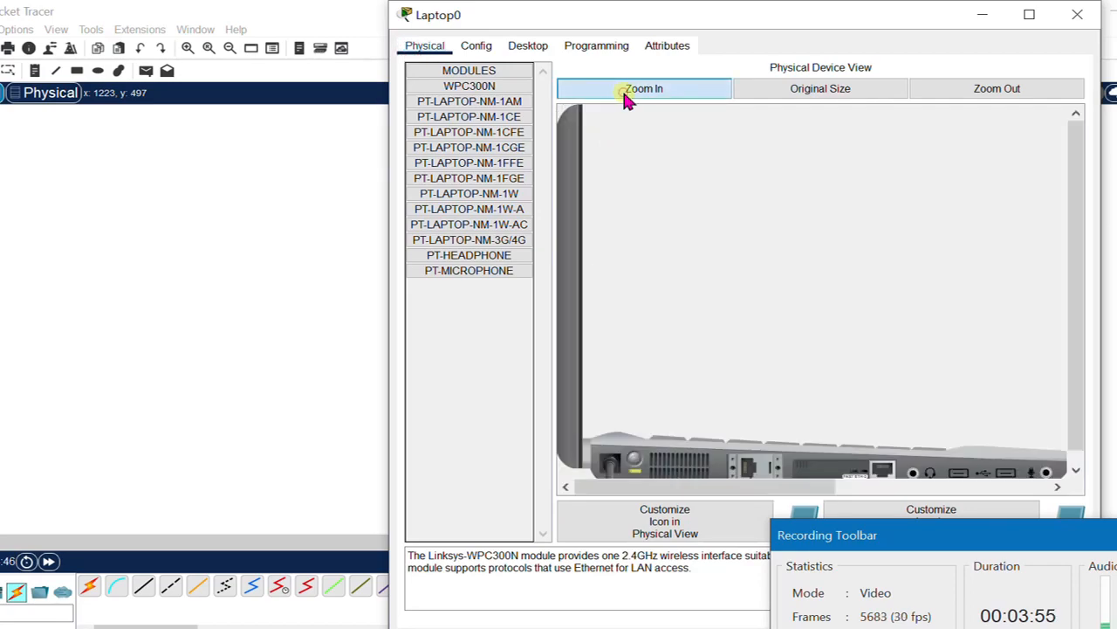
pyautogui.scroll(-1, 724, 381)
pyautogui.moveTo(838, 453); pyautogui.dragTo(451, 434)
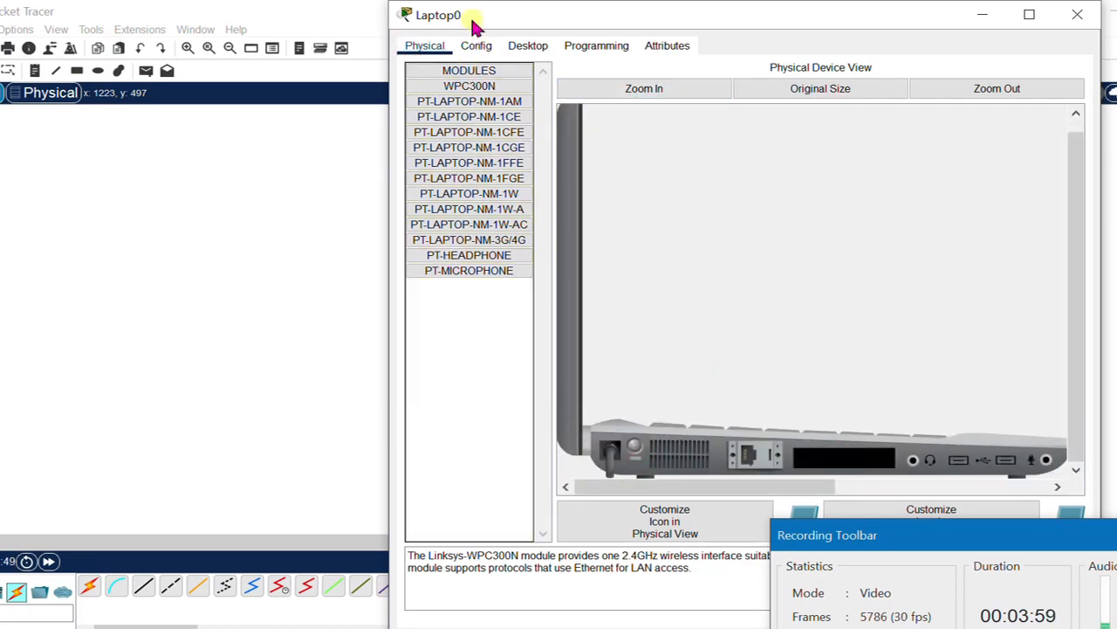
pyautogui.moveTo(474, 84); pyautogui.dragTo(844, 457)
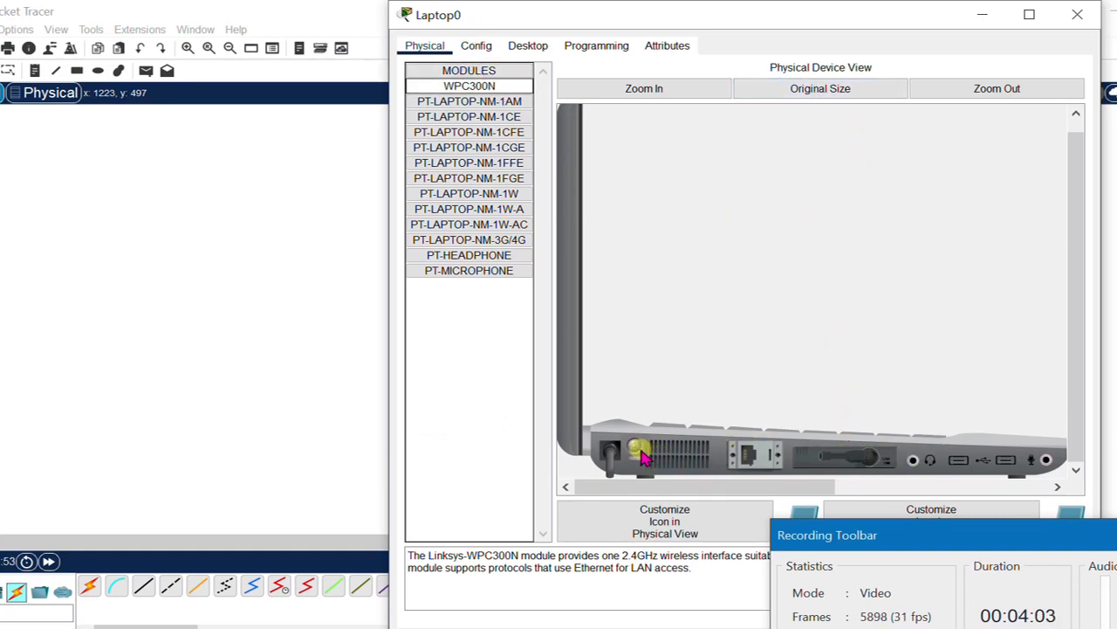
pyautogui.click(1077, 15)
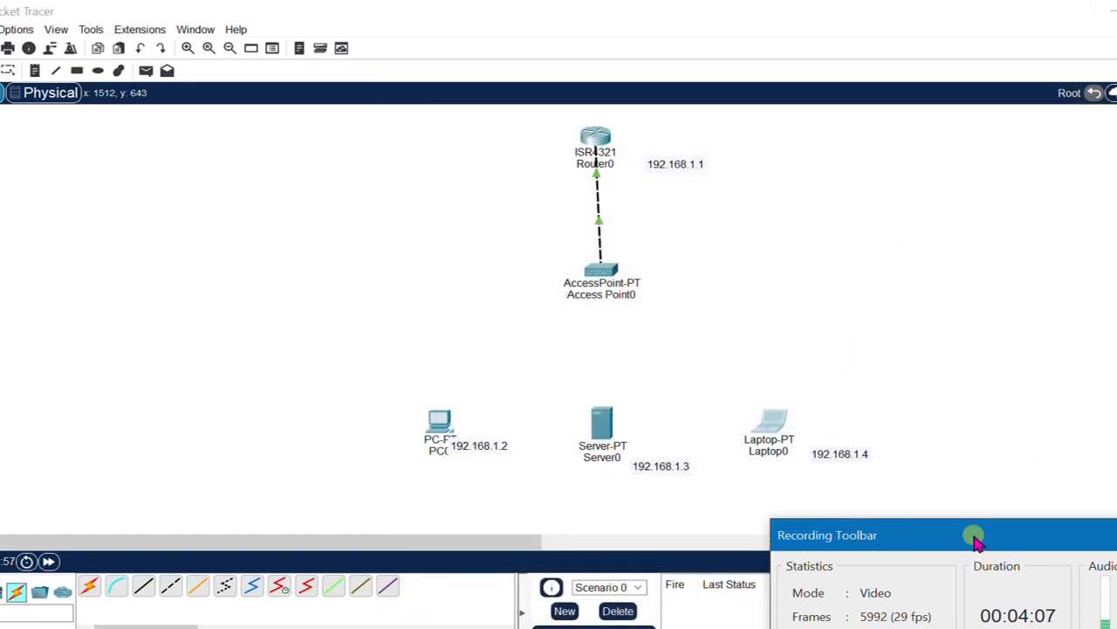
# - Move Laptop0, Server0 and PC0 with their IP address labels farther below Access Point0, spacing them out in a row
pyautogui.moveTo(975, 539); pyautogui.dragTo(1033, 545)
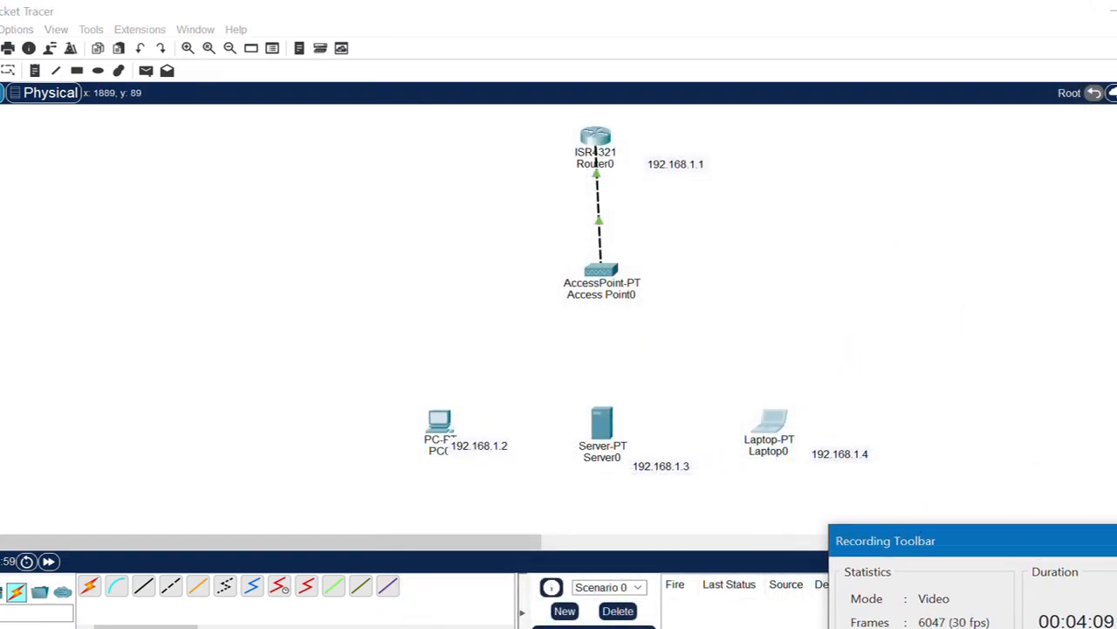
pyautogui.scroll(-5, 559, 318)
pyautogui.scroll(2, 559, 319)
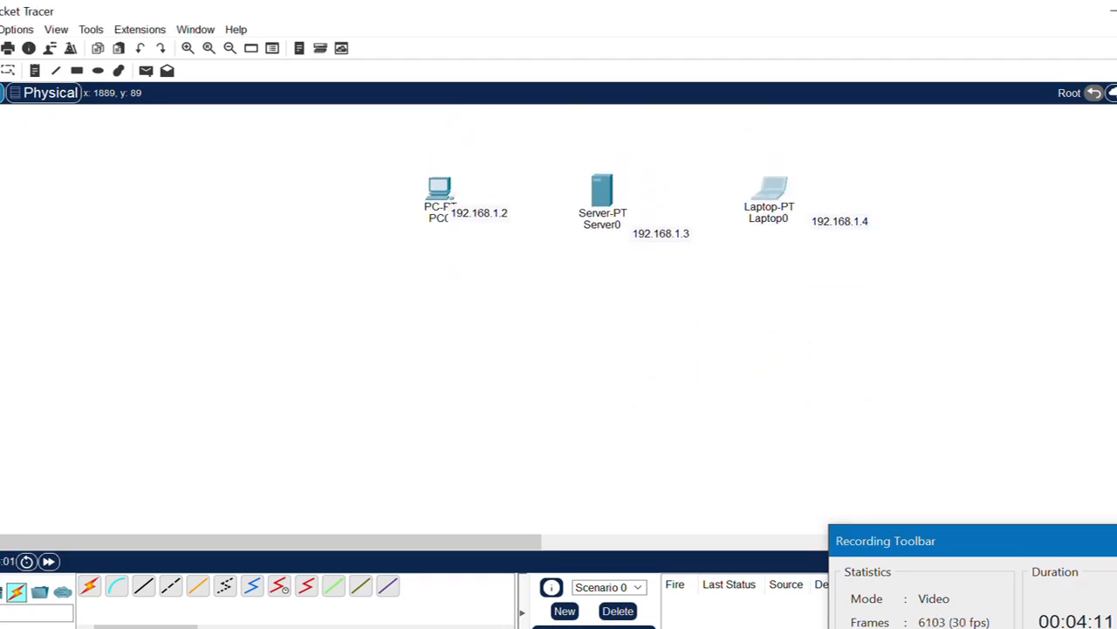
pyautogui.scroll(2, 1105, 225)
pyautogui.moveTo(766, 292); pyautogui.dragTo(825, 432)
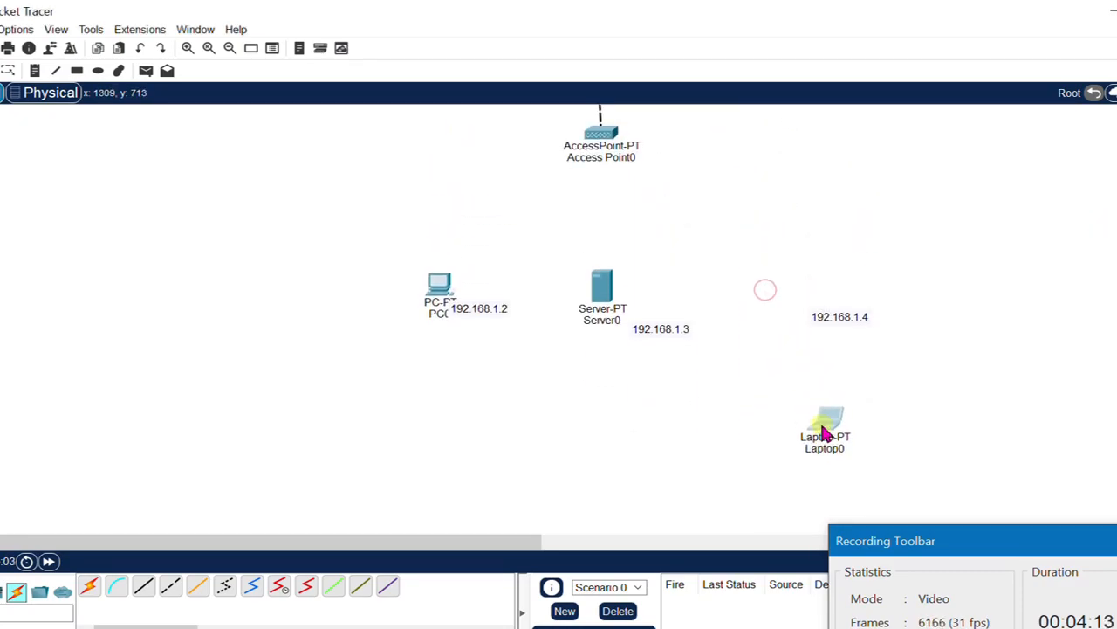
pyautogui.moveTo(843, 320); pyautogui.dragTo(868, 454)
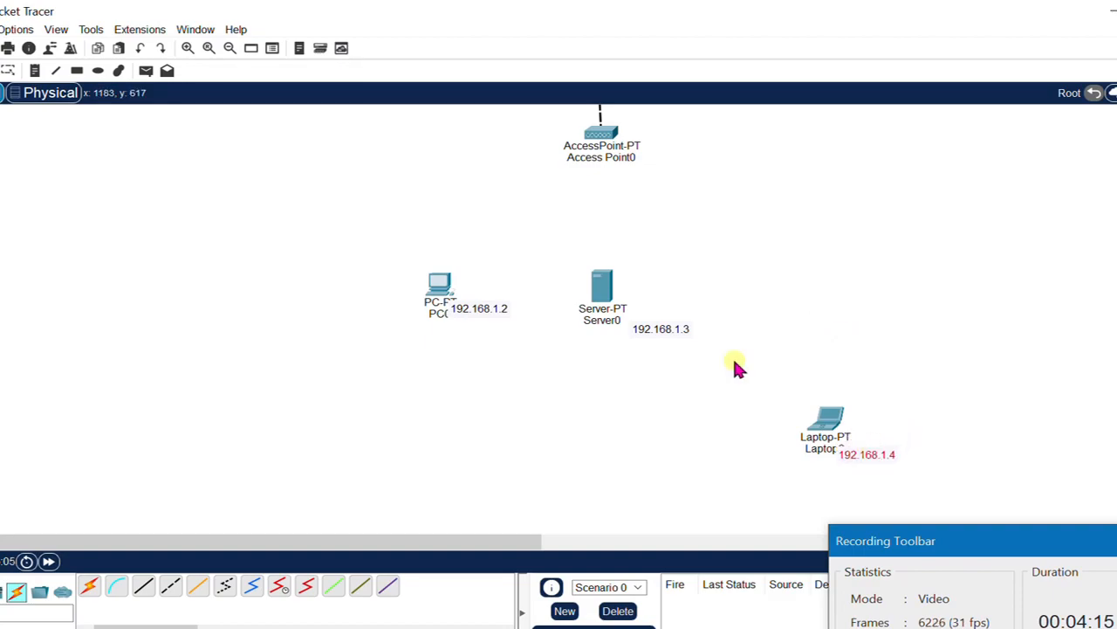
pyautogui.moveTo(666, 330); pyautogui.dragTo(661, 440)
pyautogui.moveTo(597, 301); pyautogui.dragTo(601, 461)
pyautogui.moveTo(485, 314); pyautogui.dragTo(472, 472)
pyautogui.moveTo(439, 292); pyautogui.dragTo(408, 454)
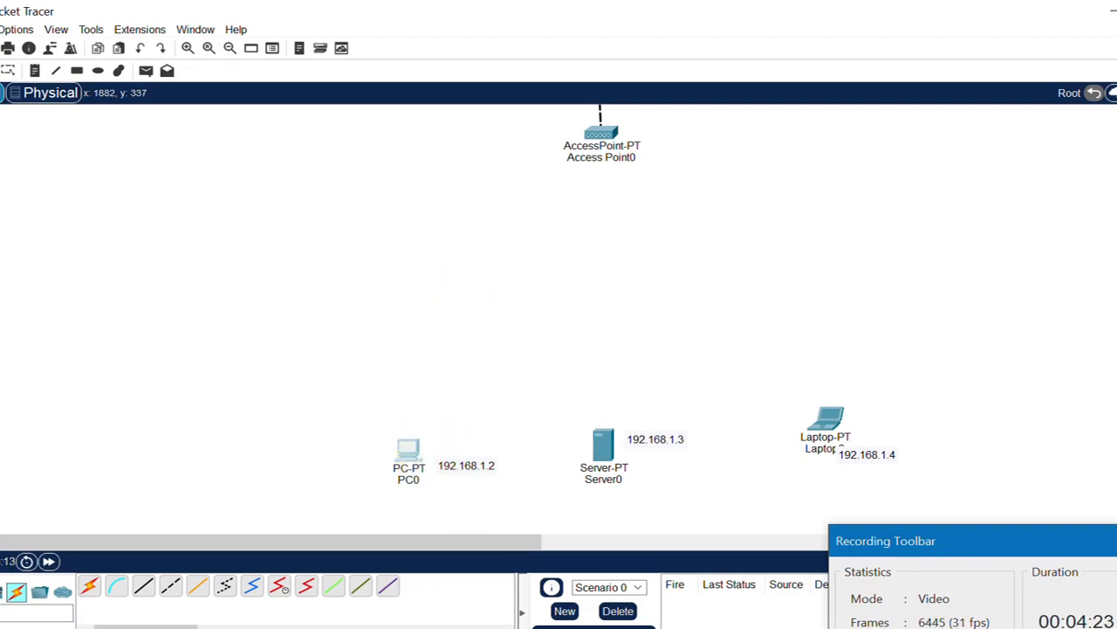
# - Check the signal strength of the wireless network available in PC0's PC Wireless utility
pyautogui.scroll(3, 558, 314)
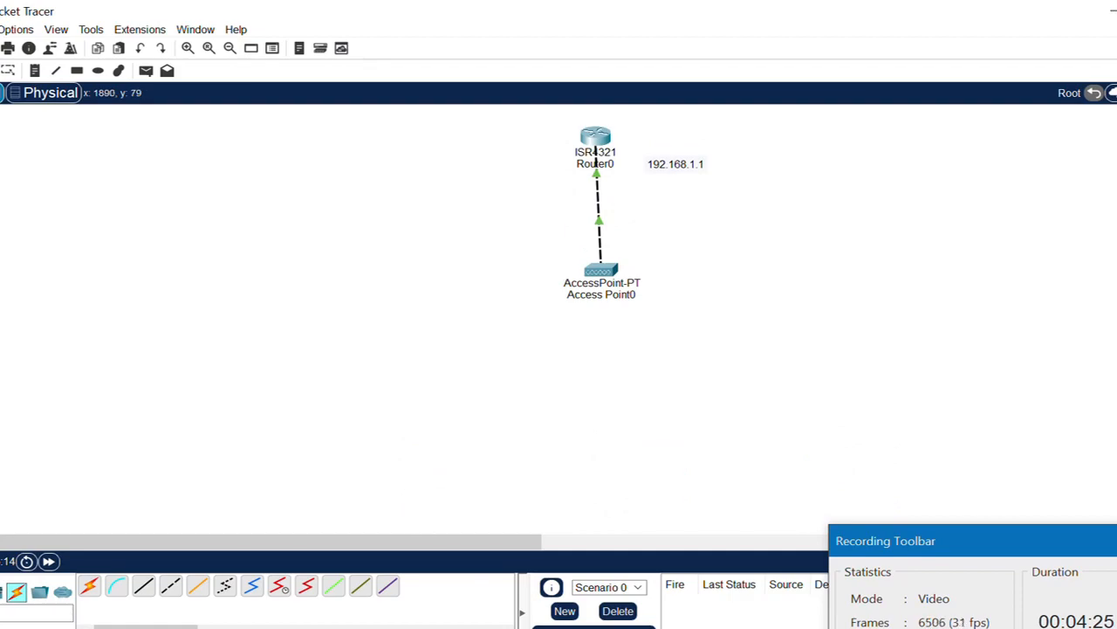
pyautogui.scroll(-2, 559, 315)
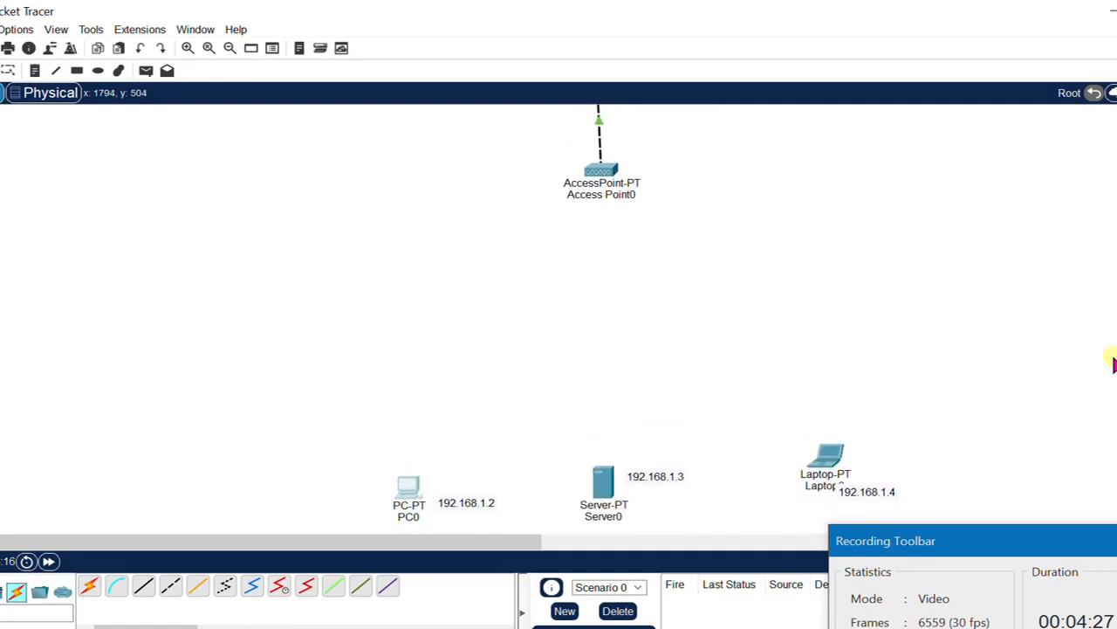
pyautogui.scroll(-1, 661, 390)
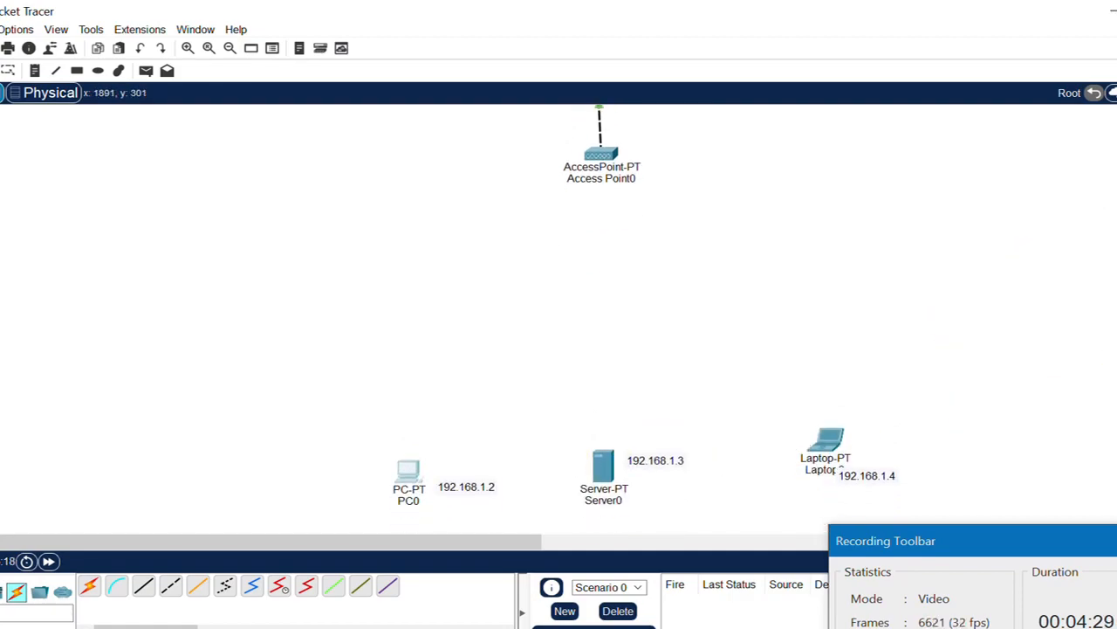
pyautogui.click(411, 473)
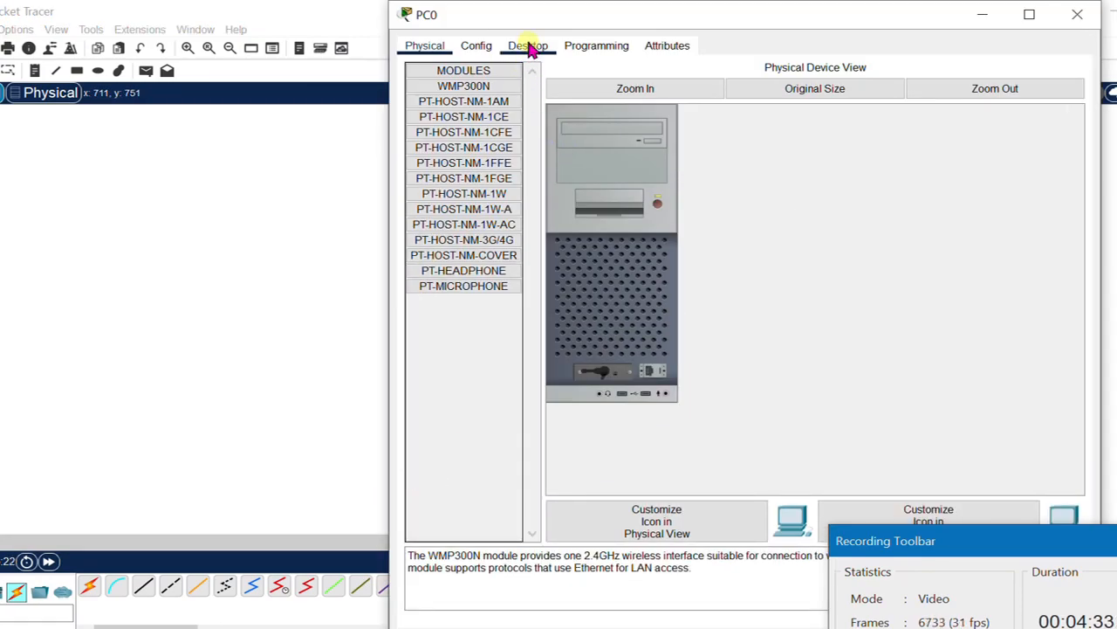
pyautogui.click(529, 47)
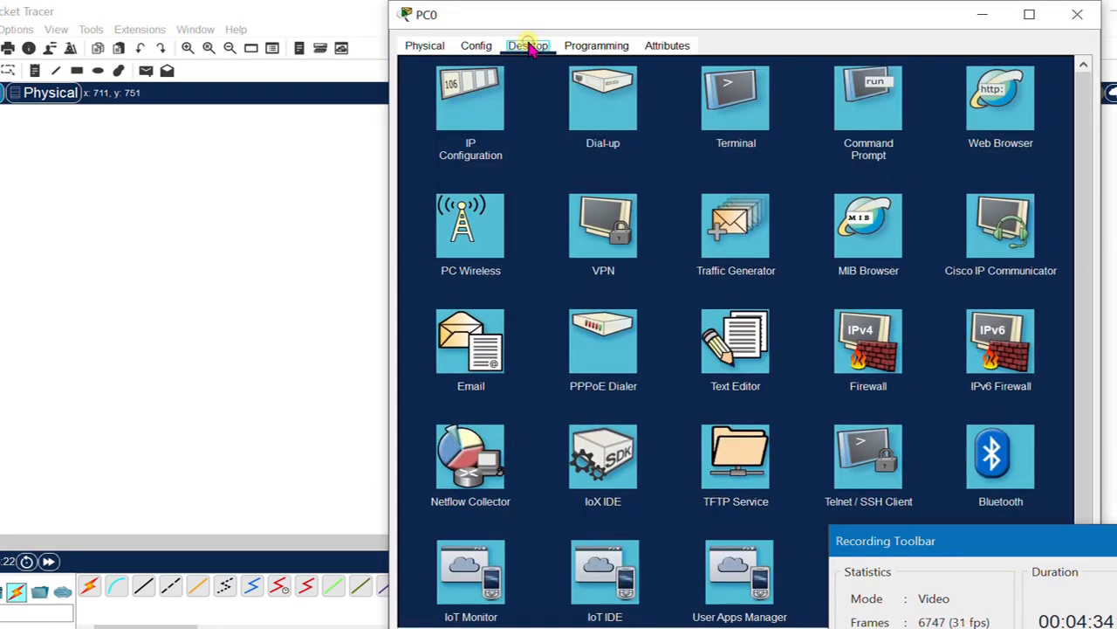
pyautogui.click(466, 220)
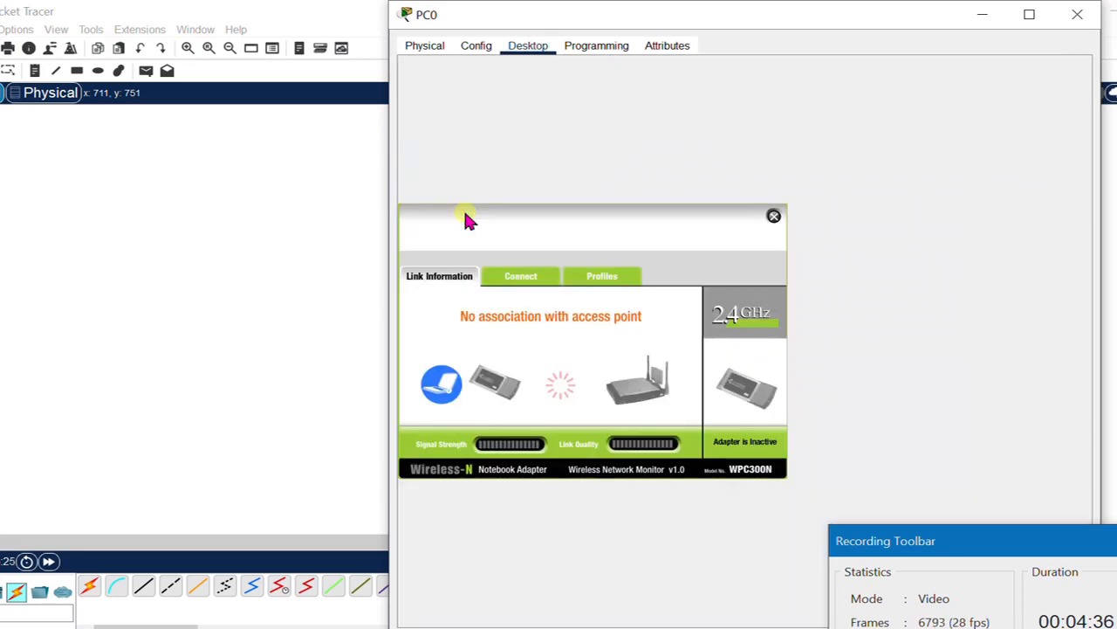
pyautogui.click(520, 284)
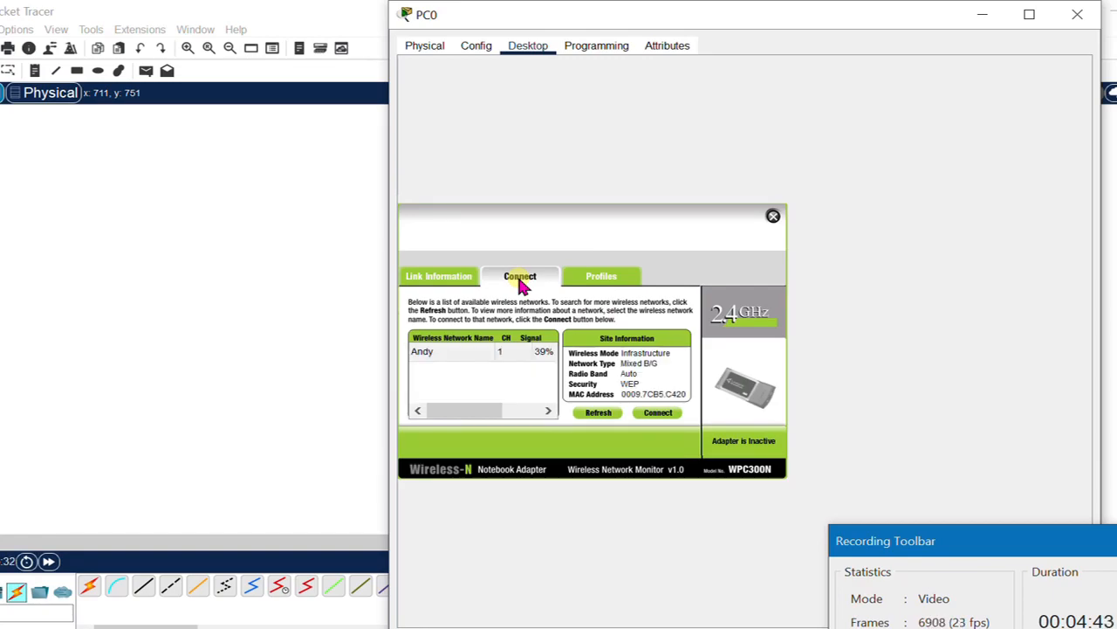
pyautogui.click(1091, 16)
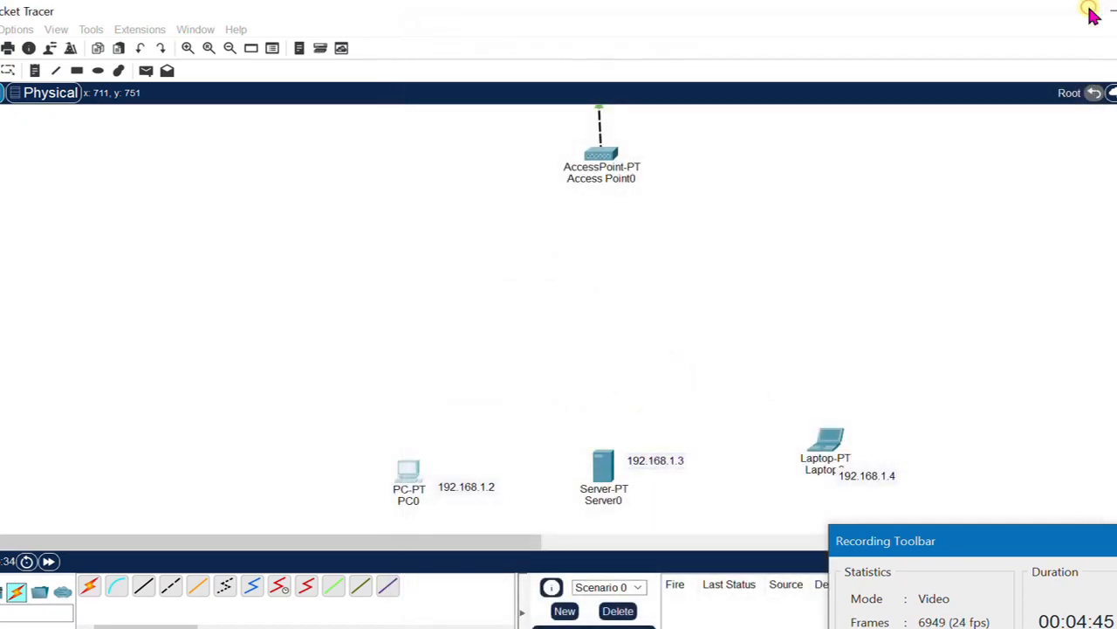
# - Move Laptop0 slightly lower and check the signal strength of the wireless network available in its PC Wireless utility
pyautogui.moveTo(833, 443); pyautogui.dragTo(827, 490)
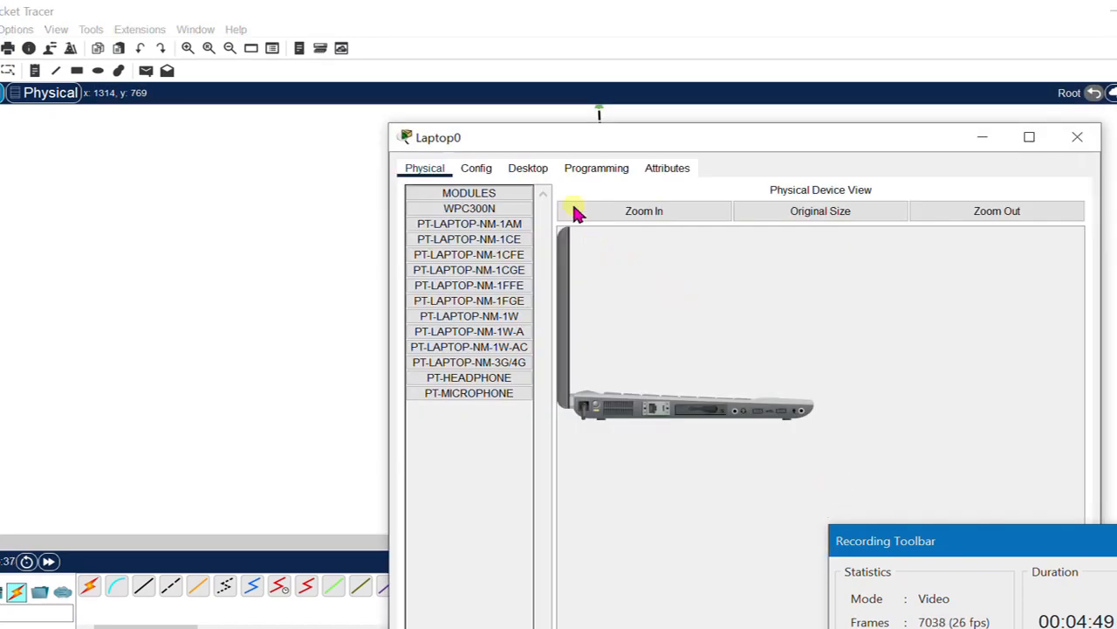
pyautogui.click(539, 172)
pyautogui.click(482, 347)
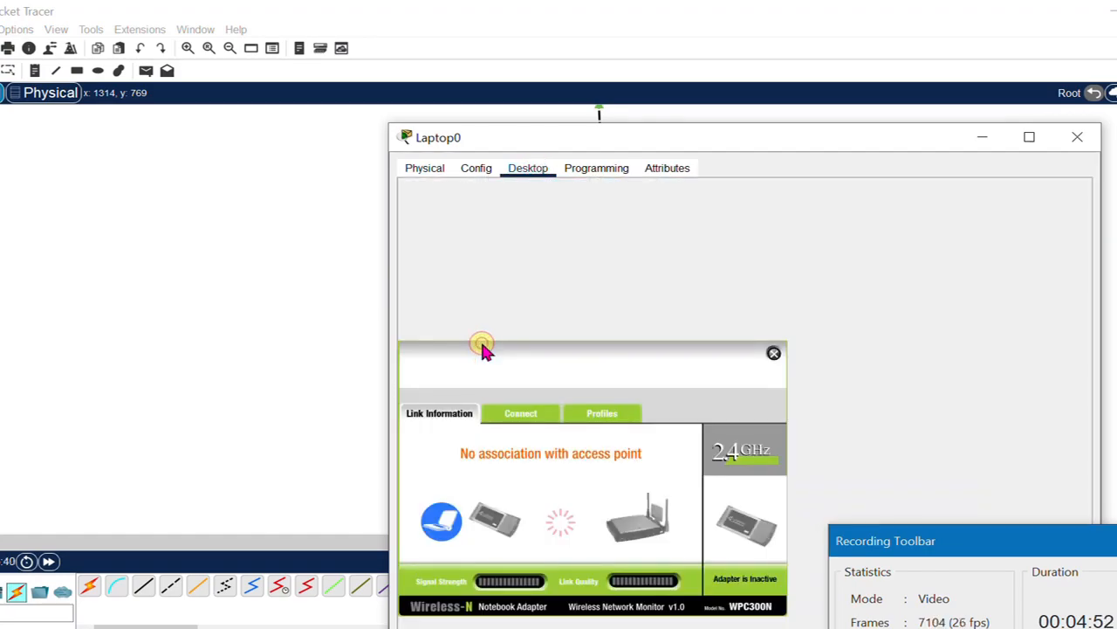
pyautogui.click(521, 415)
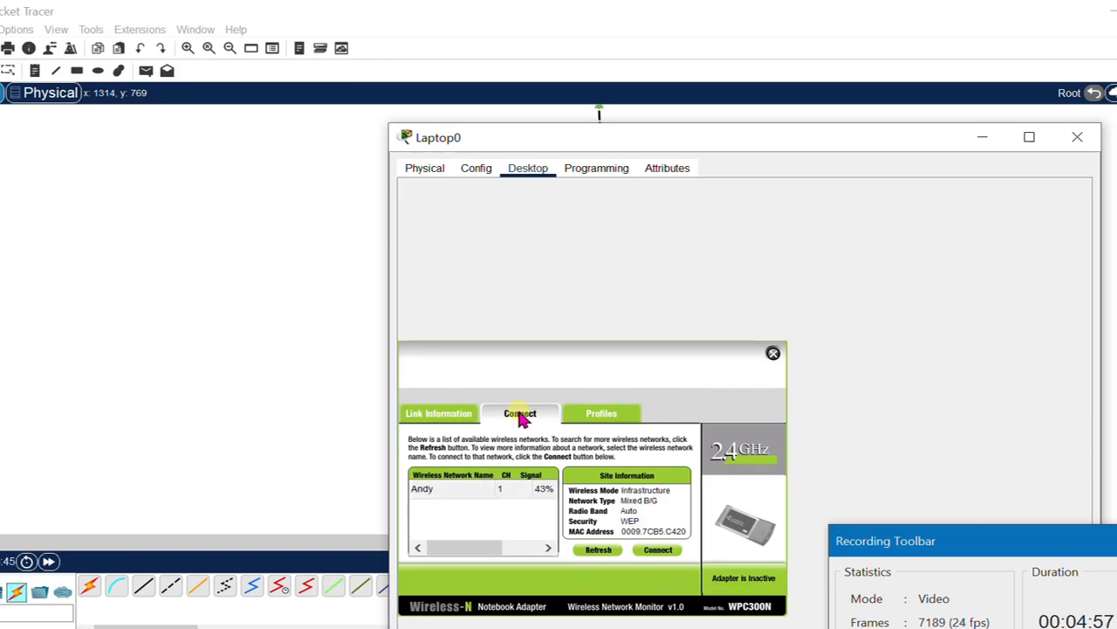
pyautogui.click(1077, 147)
# - In the physical view's location list, move PC0 and Laptop0 into the main wiring closet, and return to the logical view
pyautogui.scroll(2, 837, 178)
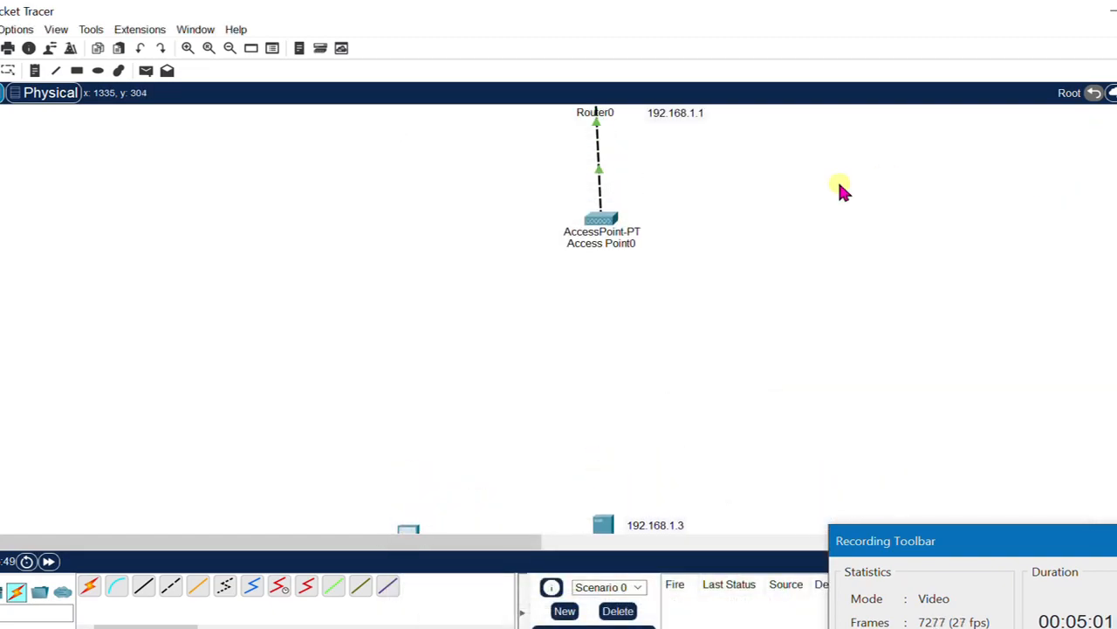
pyautogui.scroll(1, 839, 188)
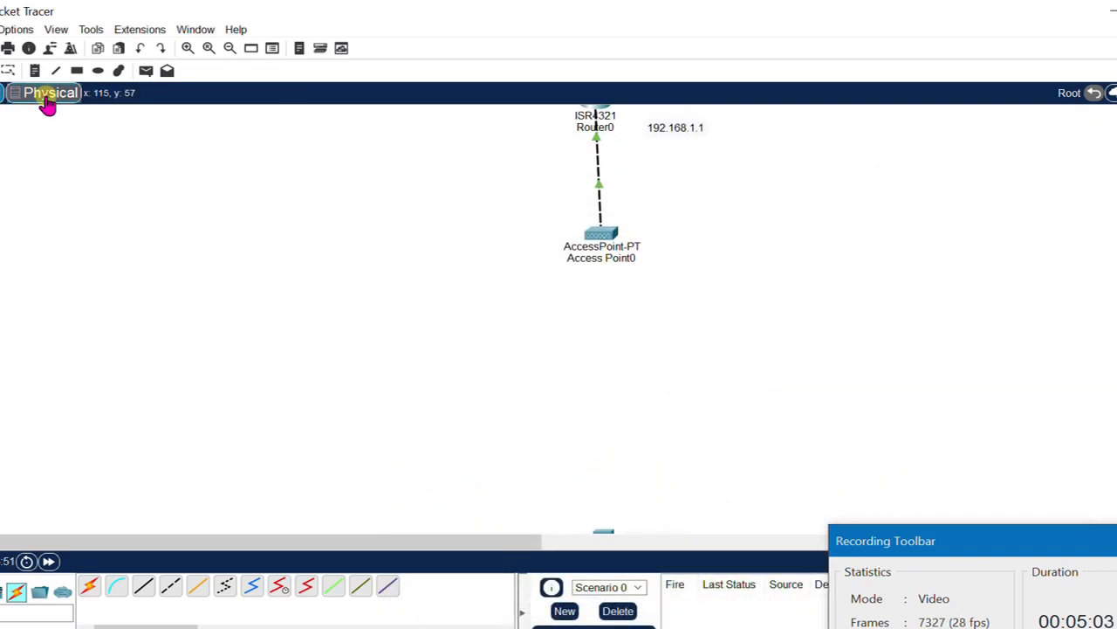
pyautogui.click(48, 100)
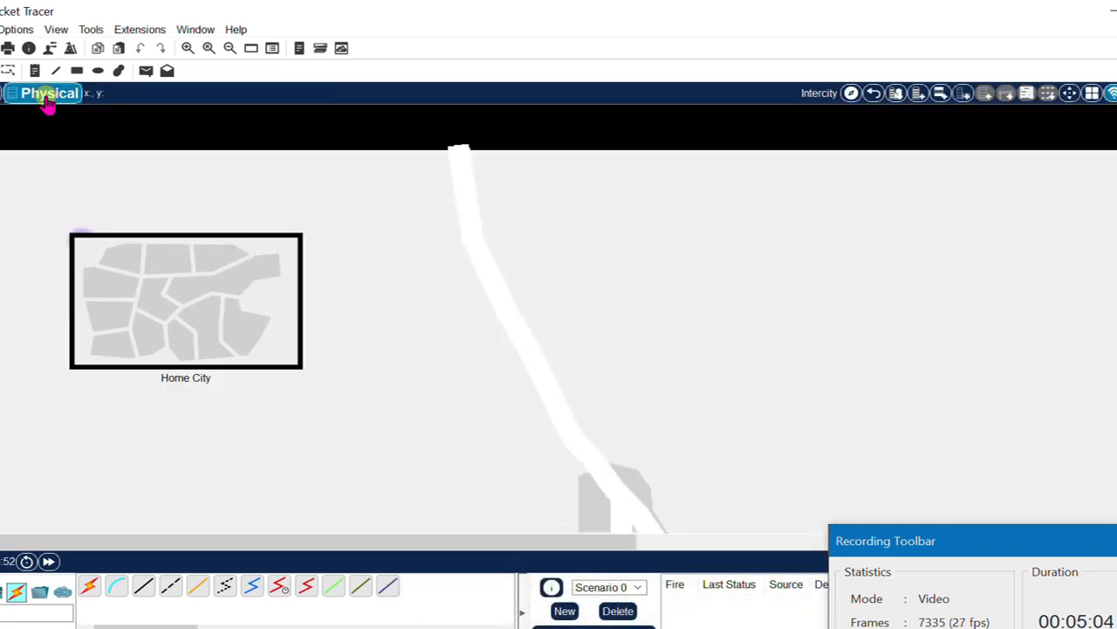
pyautogui.click(852, 94)
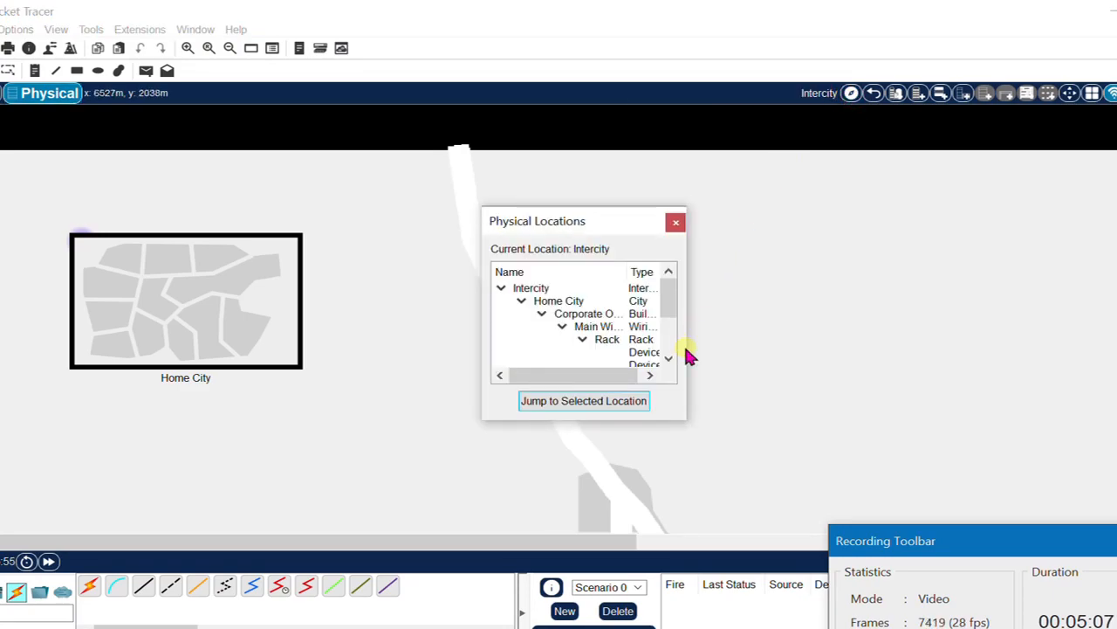
pyautogui.moveTo(689, 350); pyautogui.dragTo(920, 541)
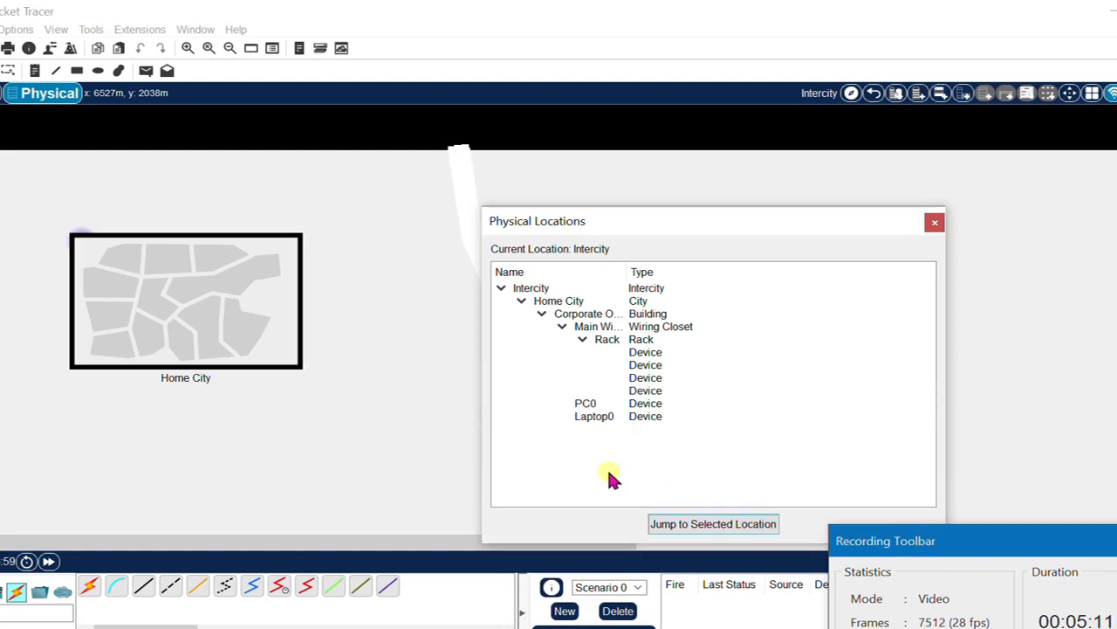
pyautogui.moveTo(589, 405); pyautogui.dragTo(583, 330)
pyautogui.moveTo(598, 433); pyautogui.dragTo(587, 329)
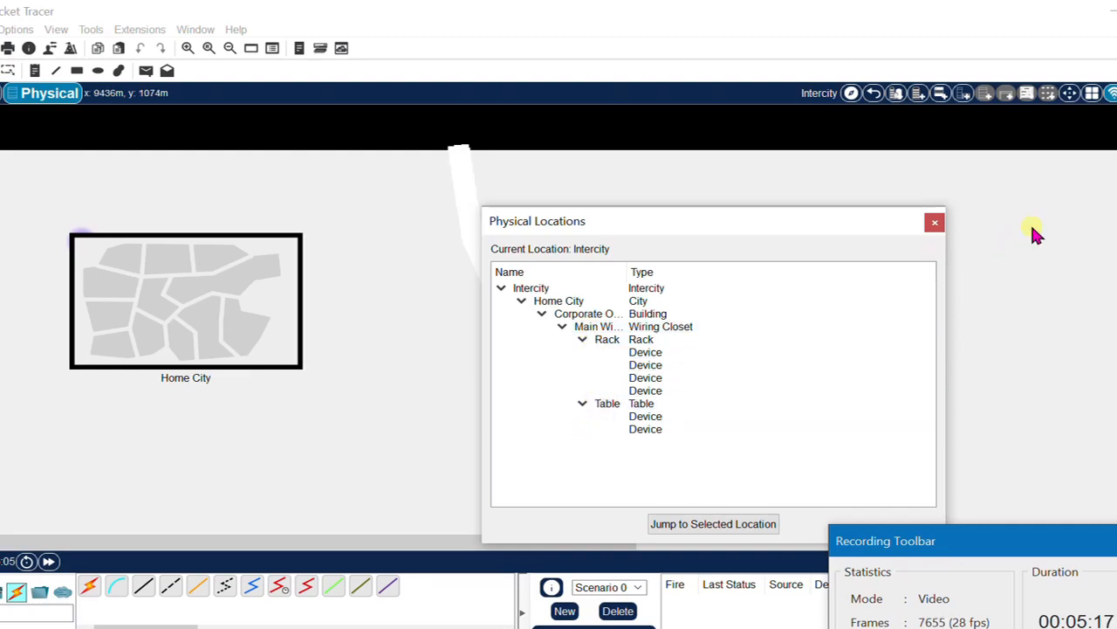
pyautogui.click(933, 225)
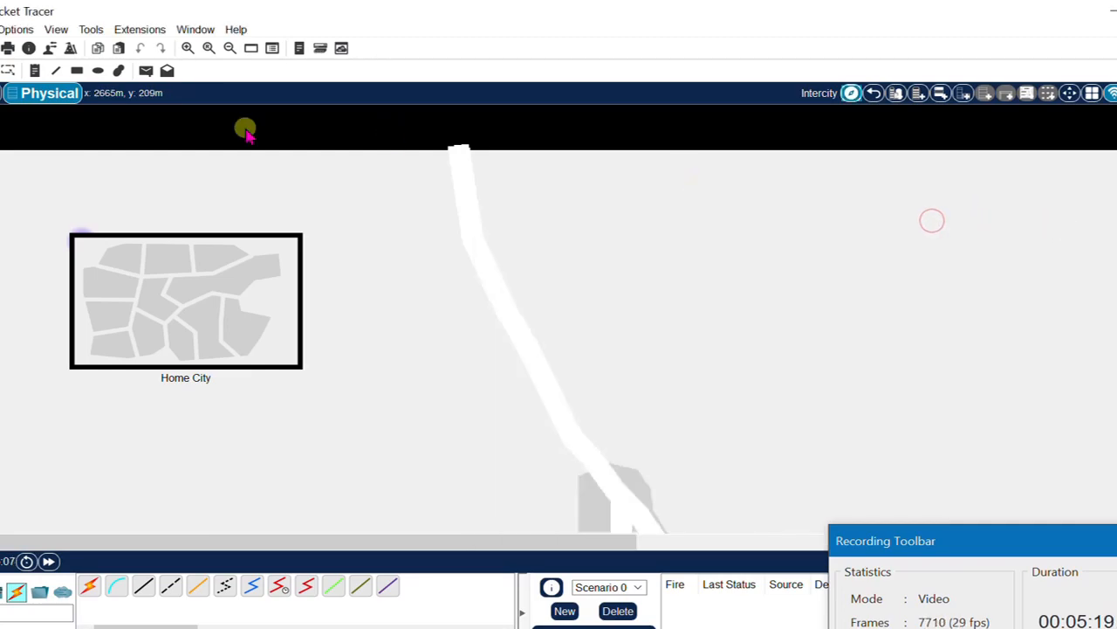
pyautogui.click(2, 93)
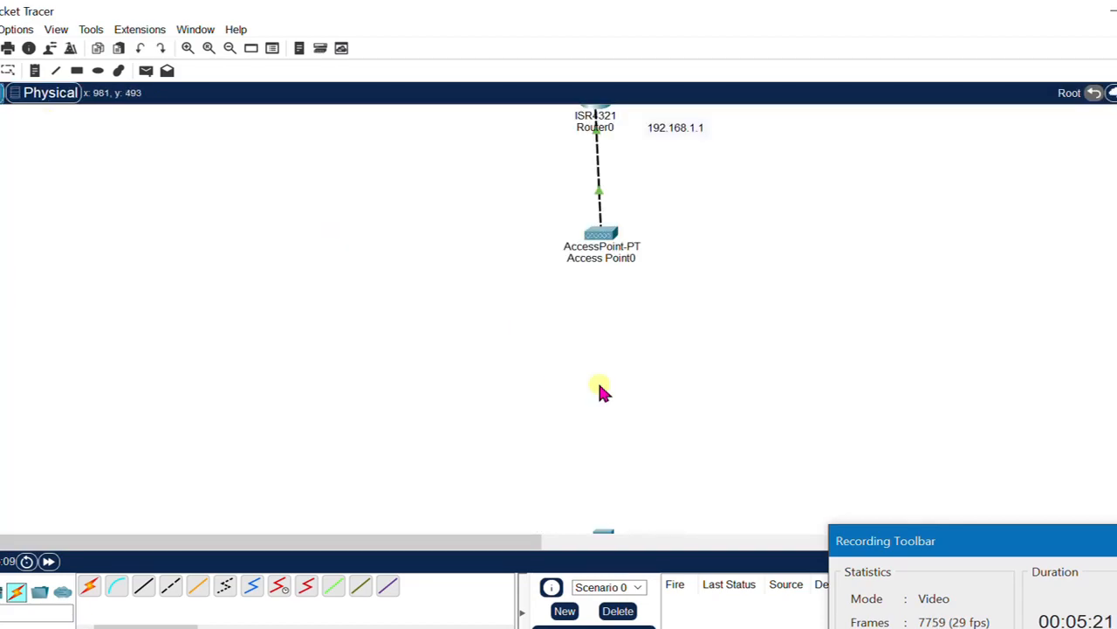
# - Shift Server0 slightly sideways, and connect PC0 to the access point's wireless network by entering the 64-bit WEP key
pyautogui.scroll(-5, 943, 271)
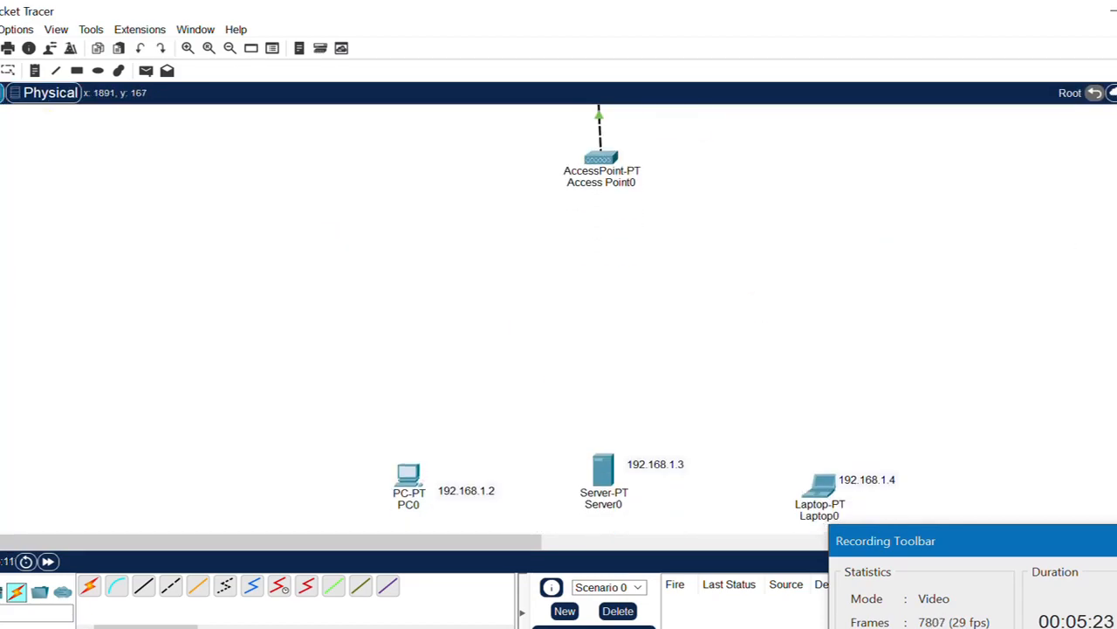
pyautogui.moveTo(601, 346)
pyautogui.mouseDown()
pyautogui.moveTo(596, 218)
pyautogui.moveTo(621, 349)
pyautogui.mouseUp()
pyautogui.click(408, 352)
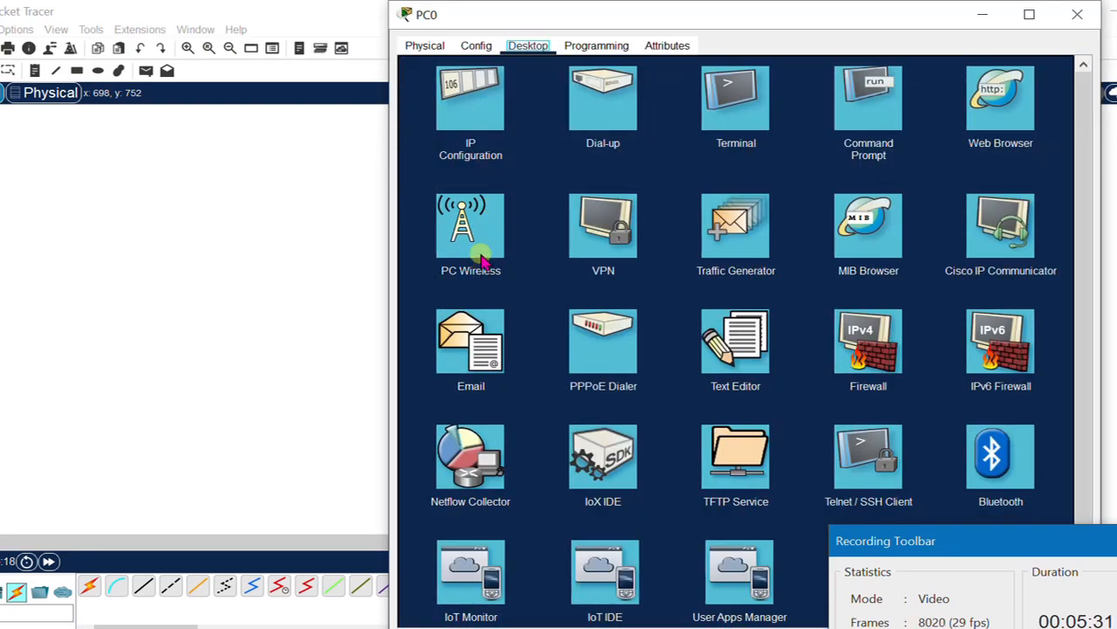
pyautogui.click(481, 253)
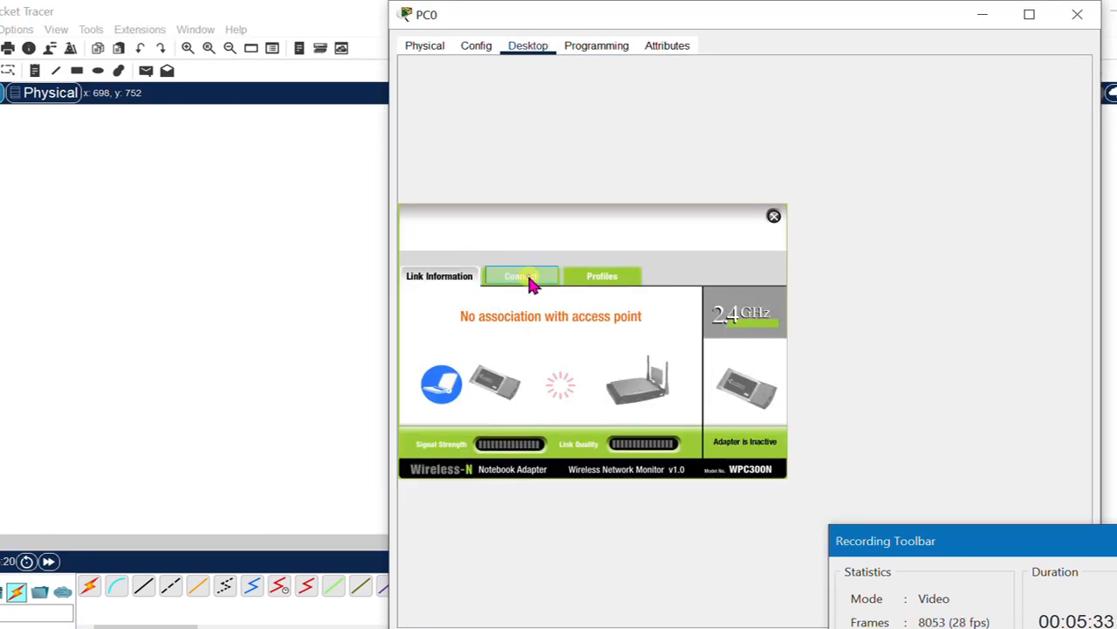
pyautogui.click(522, 276)
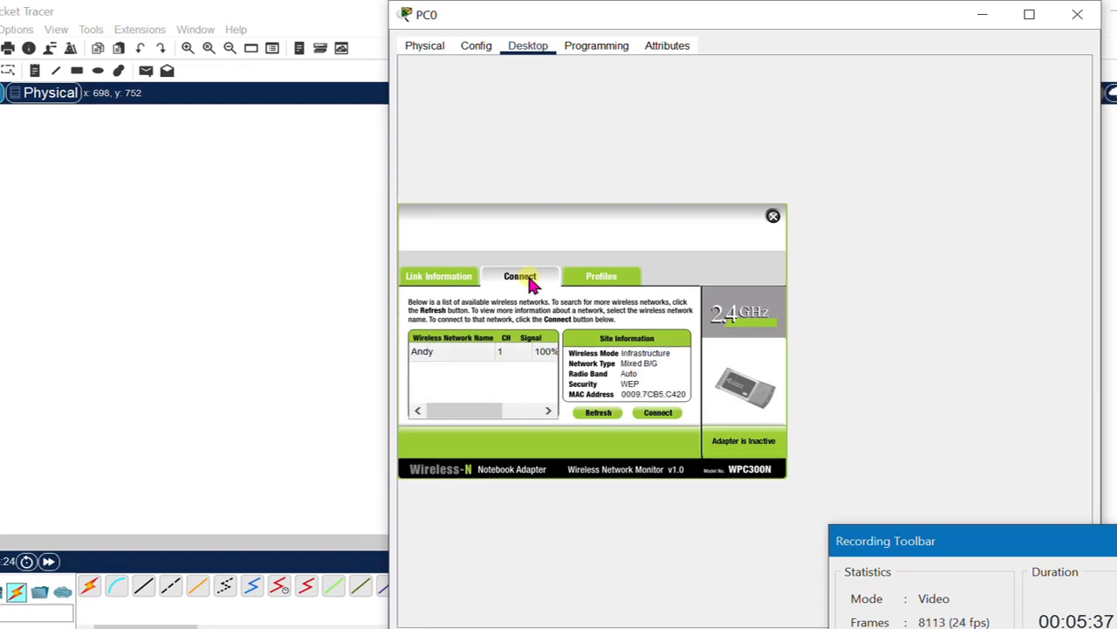
pyautogui.click(661, 414)
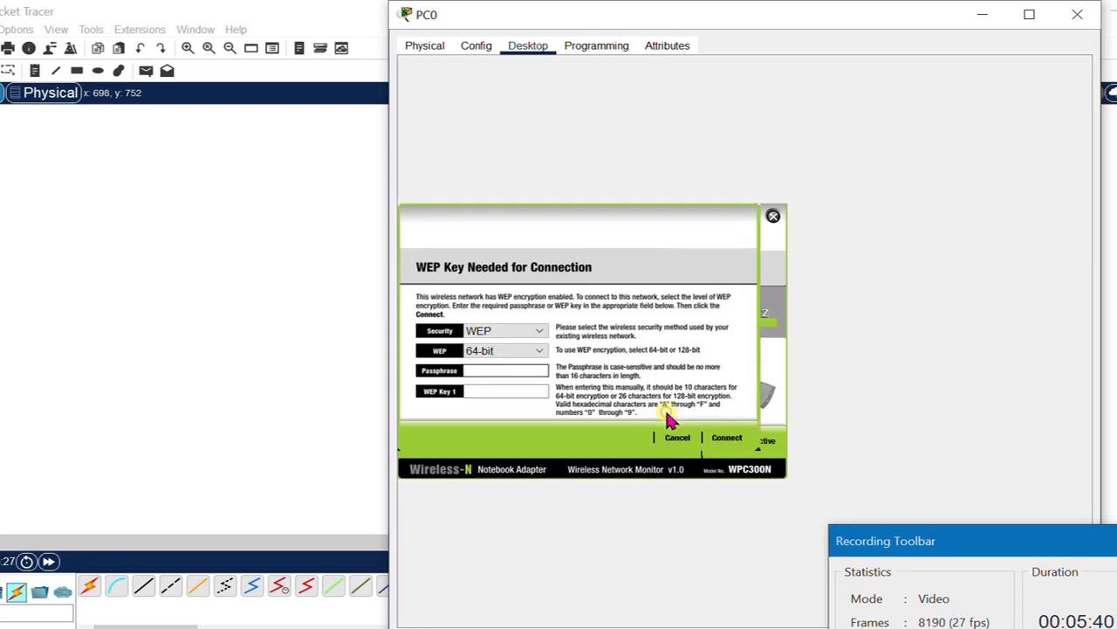
pyautogui.click(521, 389)
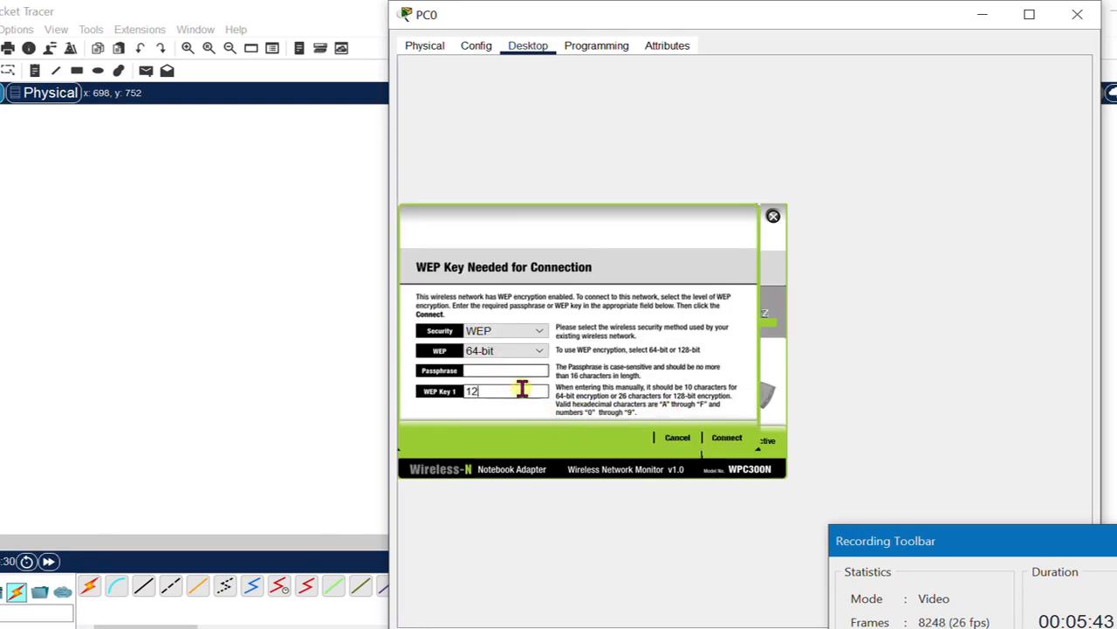
pyautogui.write('12345678')
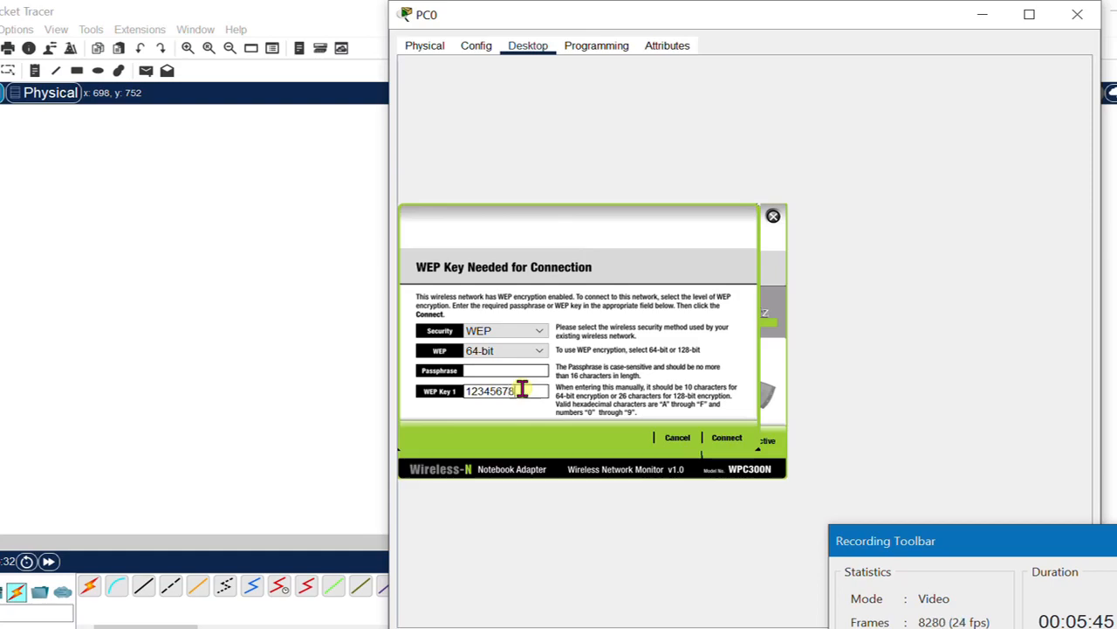
pyautogui.write('90')
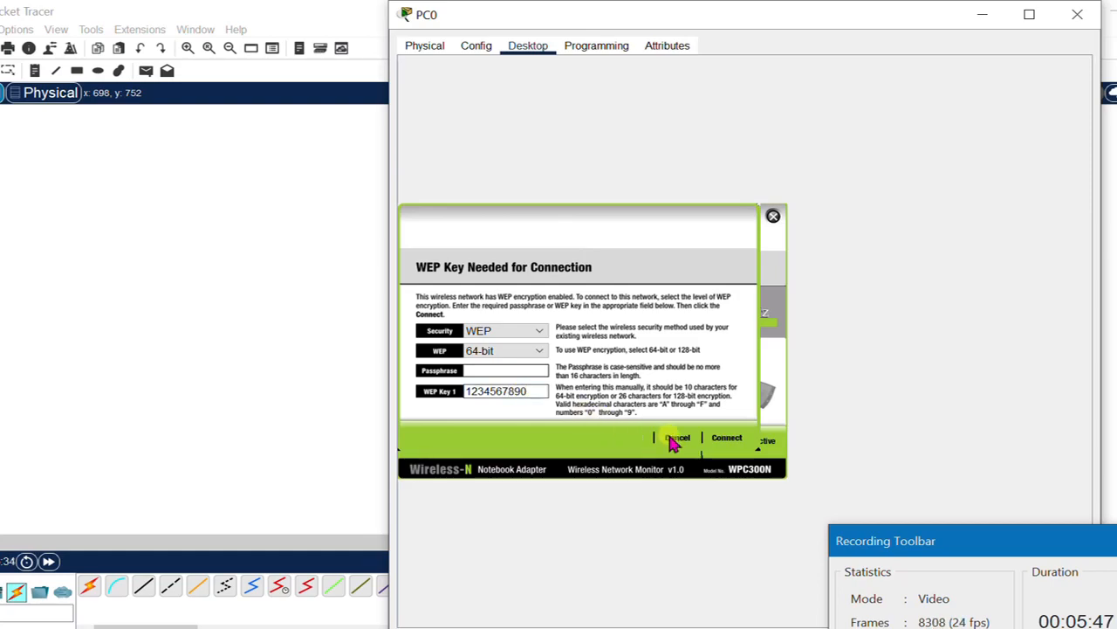
pyautogui.click(729, 441)
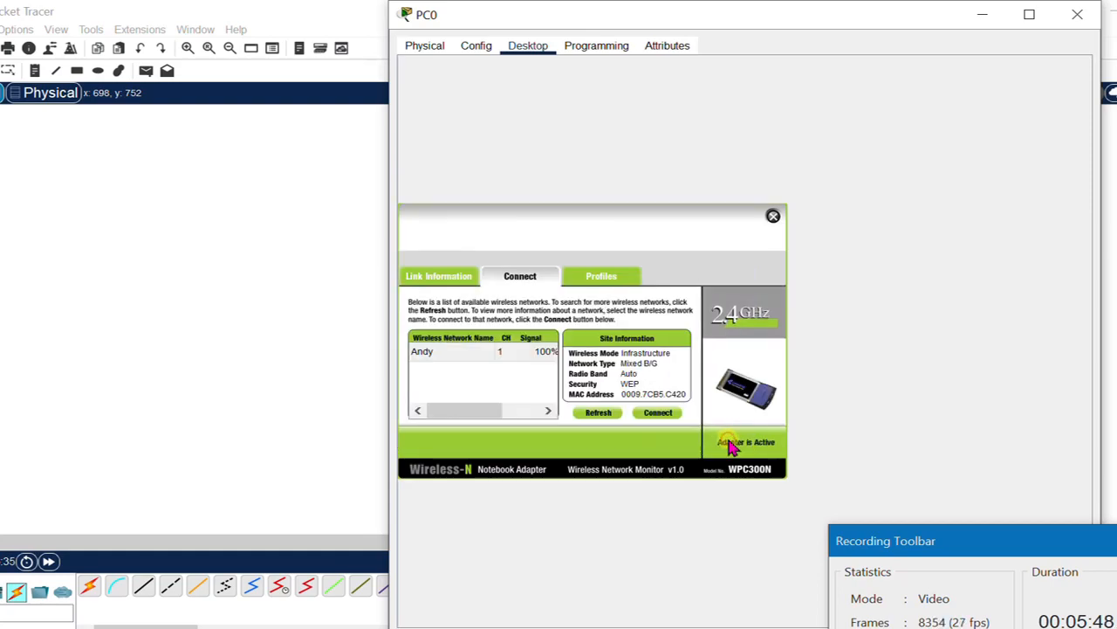
pyautogui.click(1077, 14)
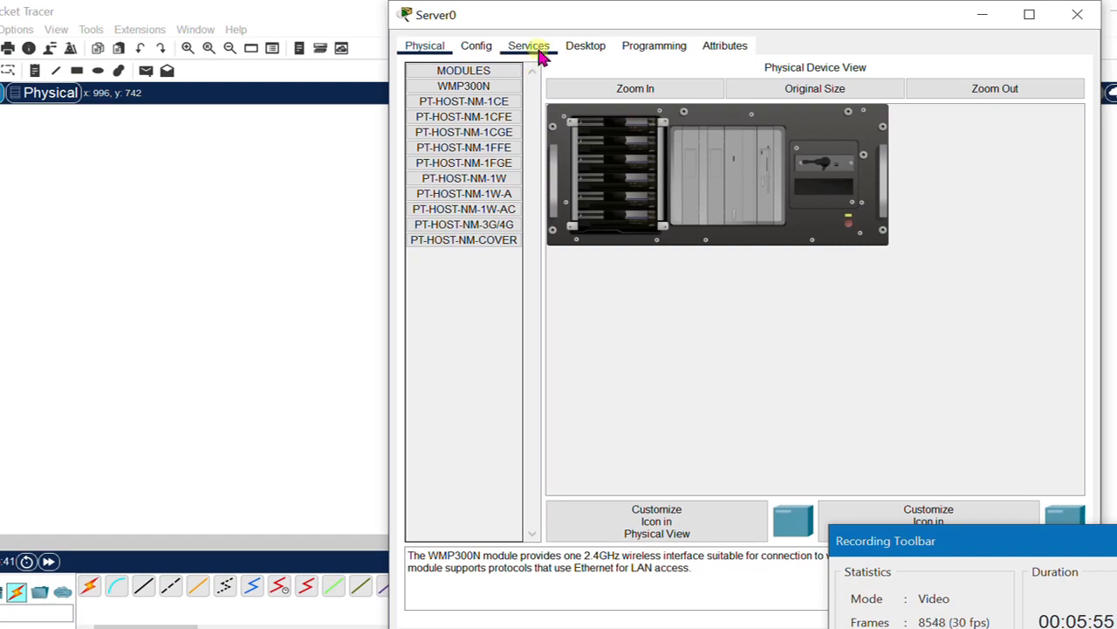
# - Connect Server0 to the access point's wireless network through PC Wireless by entering the 64-bit WEP key
pyautogui.click(586, 45)
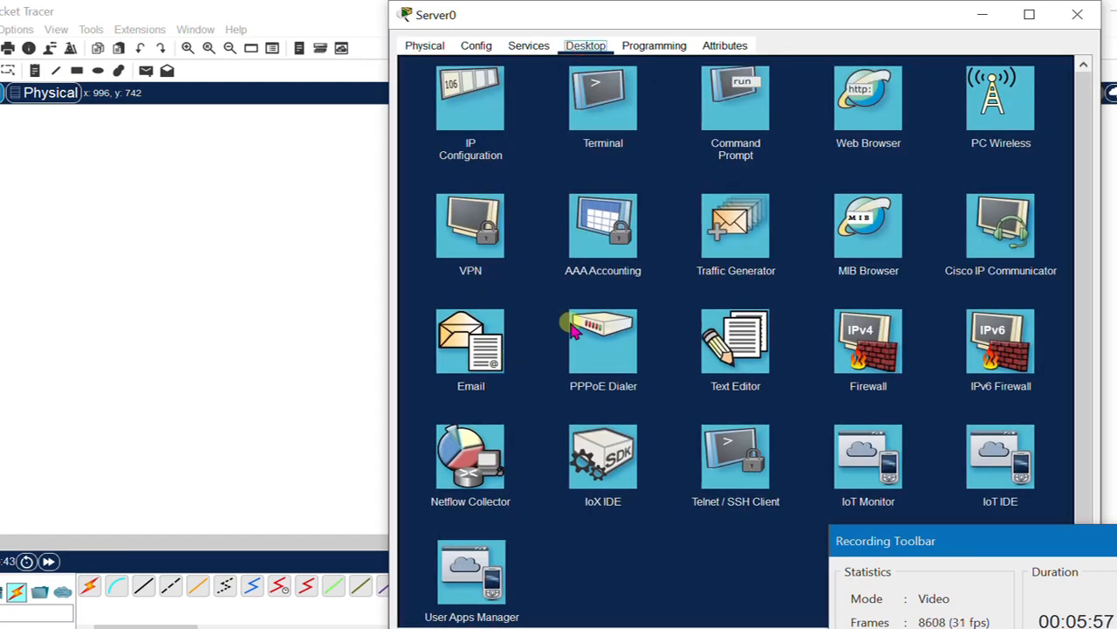
pyautogui.click(983, 103)
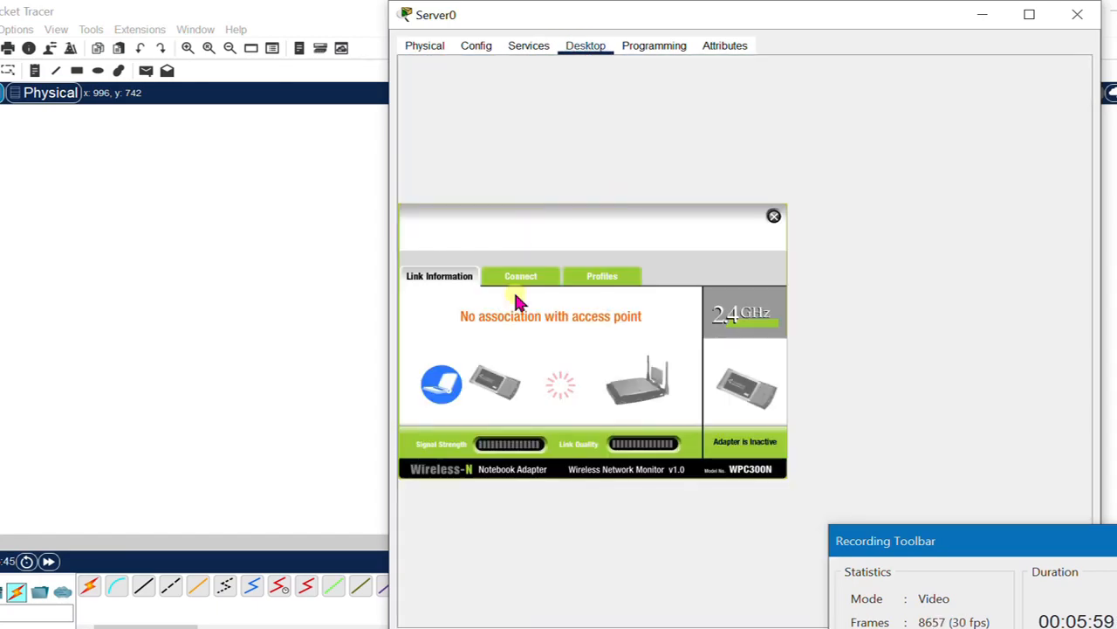
pyautogui.click(520, 286)
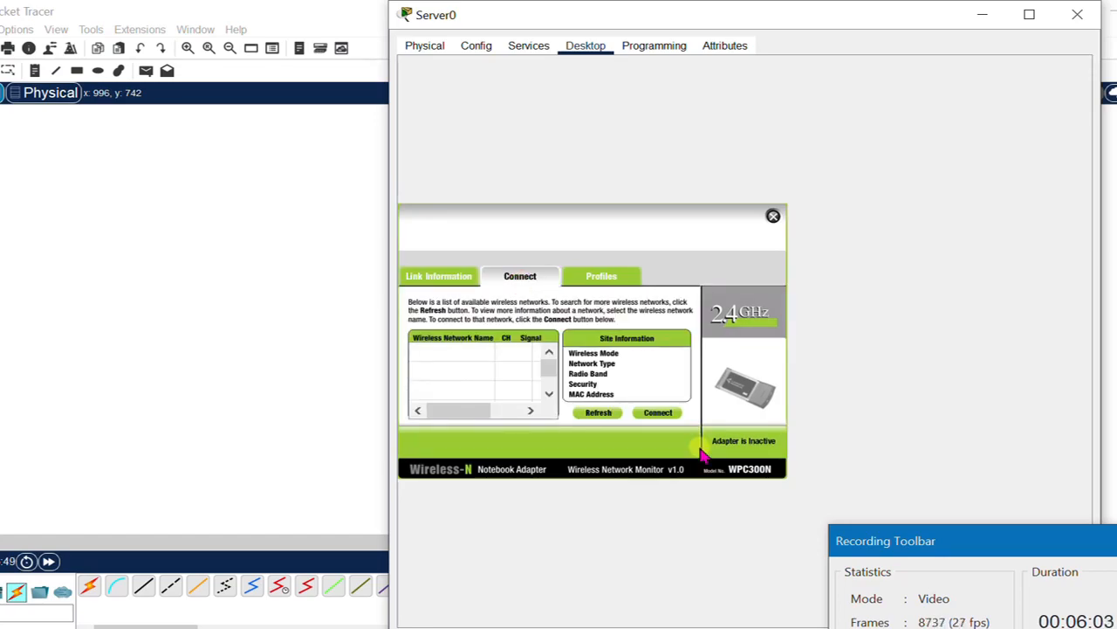
pyautogui.click(655, 416)
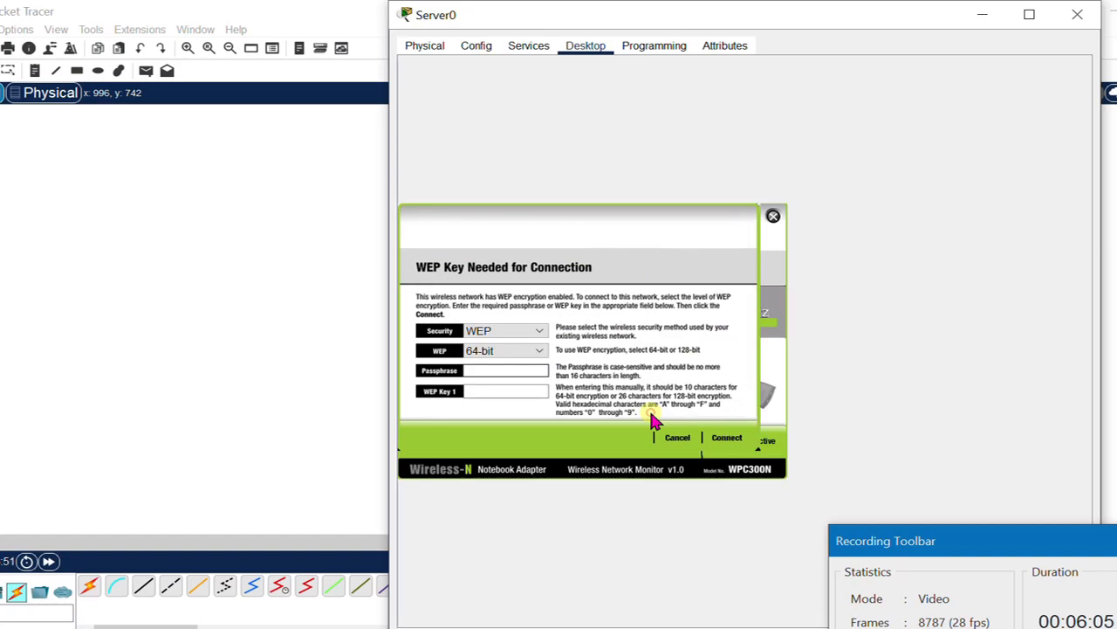
pyautogui.write('1234567890')
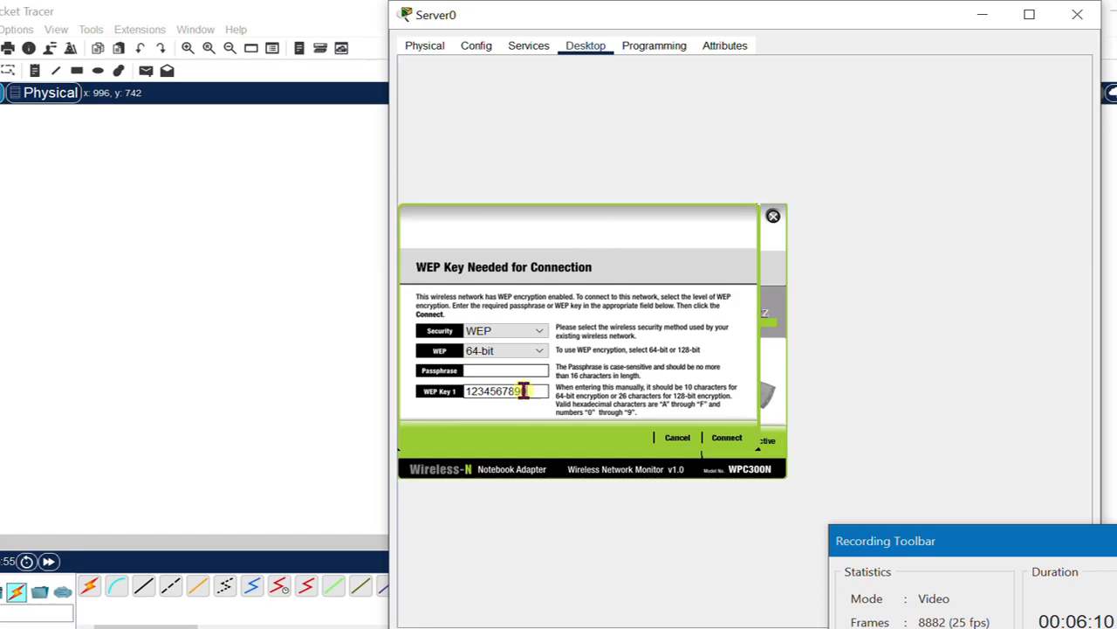
pyautogui.click(723, 439)
pyautogui.click(1077, 14)
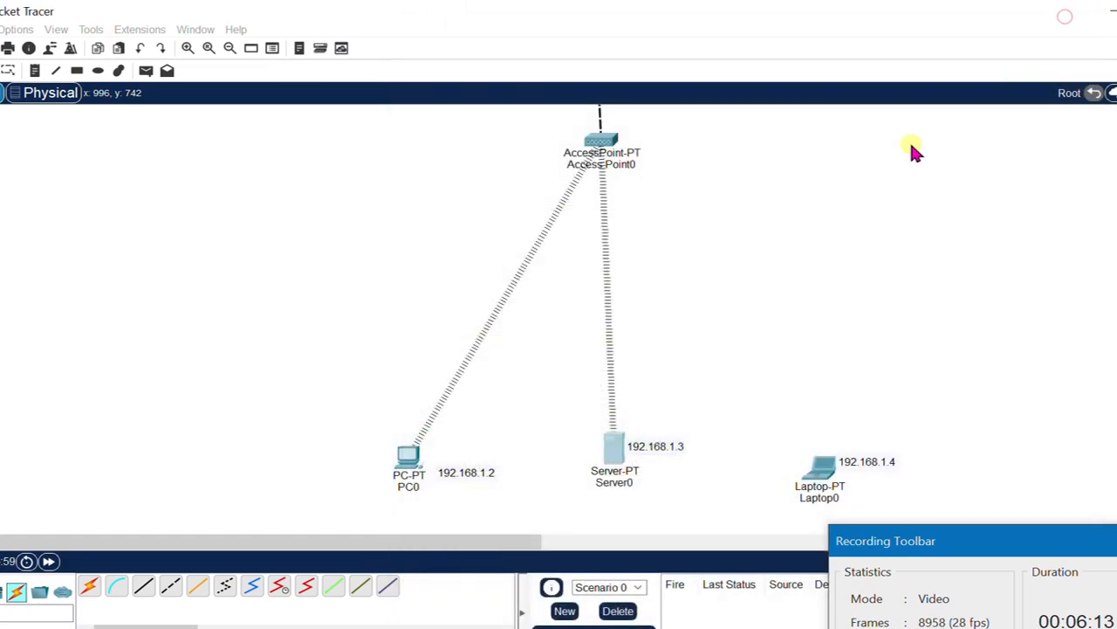
# - Connect Laptop0 to the access point's wireless network through PC Wireless by entering the 64-bit WEP key
pyautogui.click(827, 471)
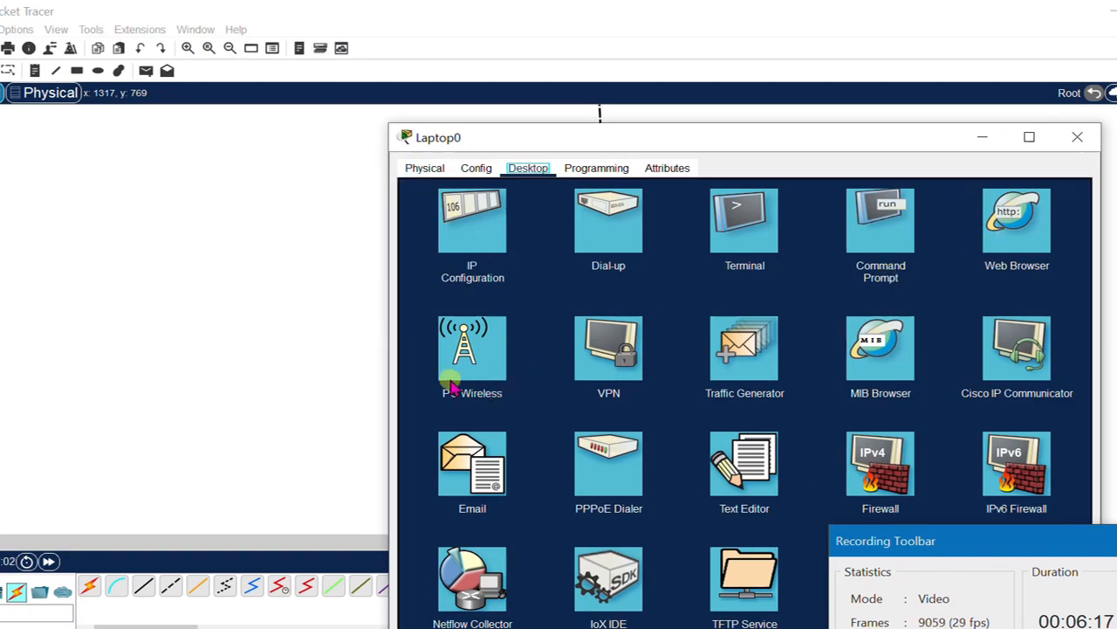
pyautogui.click(458, 353)
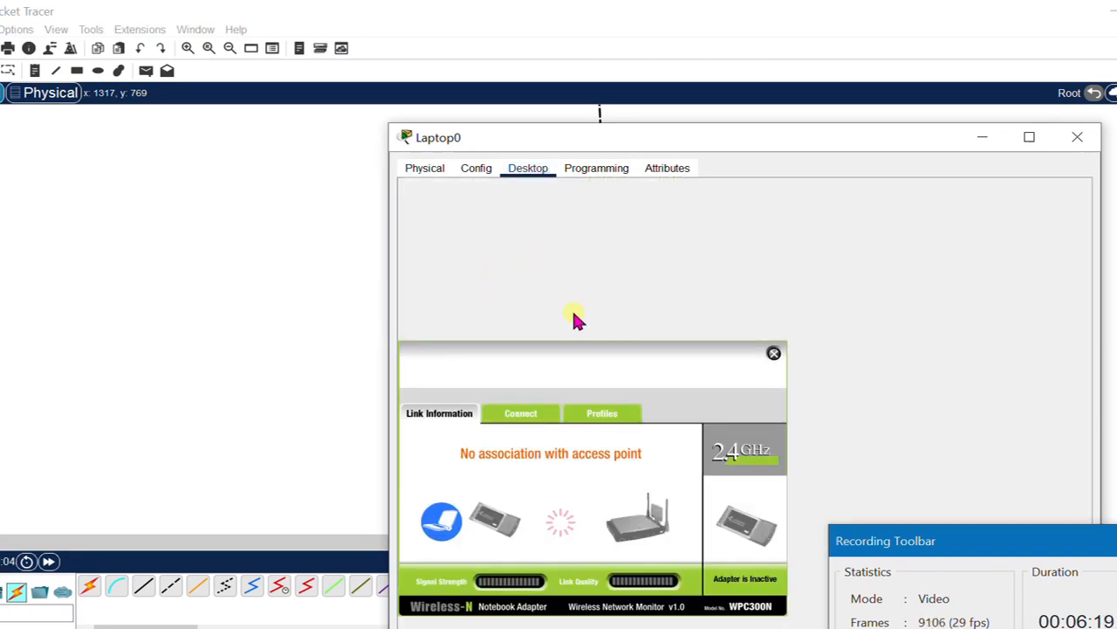
pyautogui.click(519, 413)
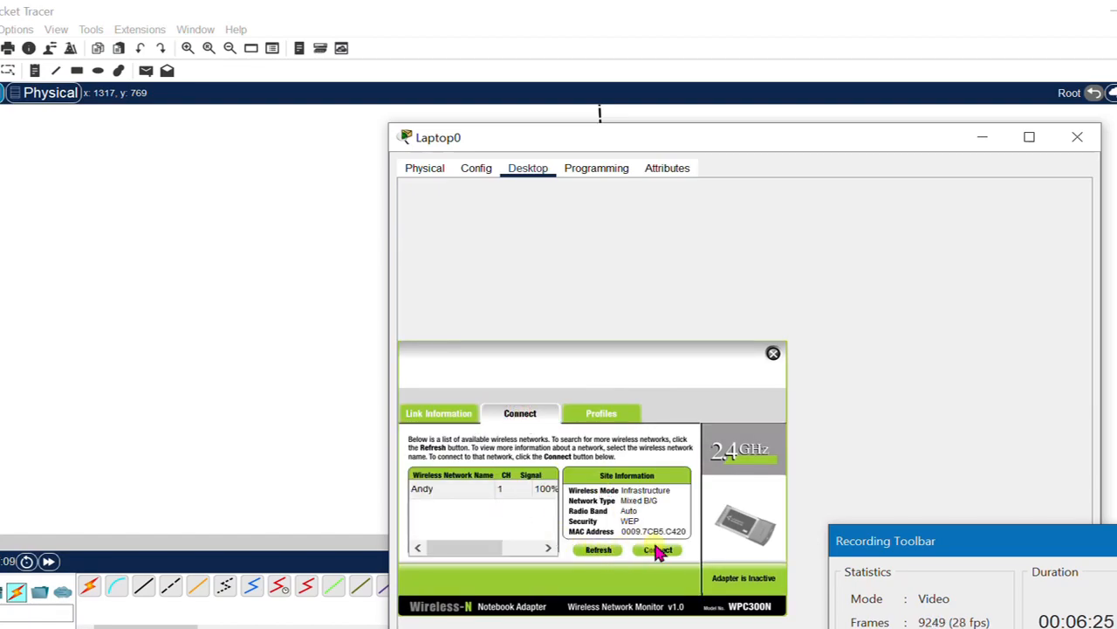
pyautogui.click(656, 551)
pyautogui.click(525, 527)
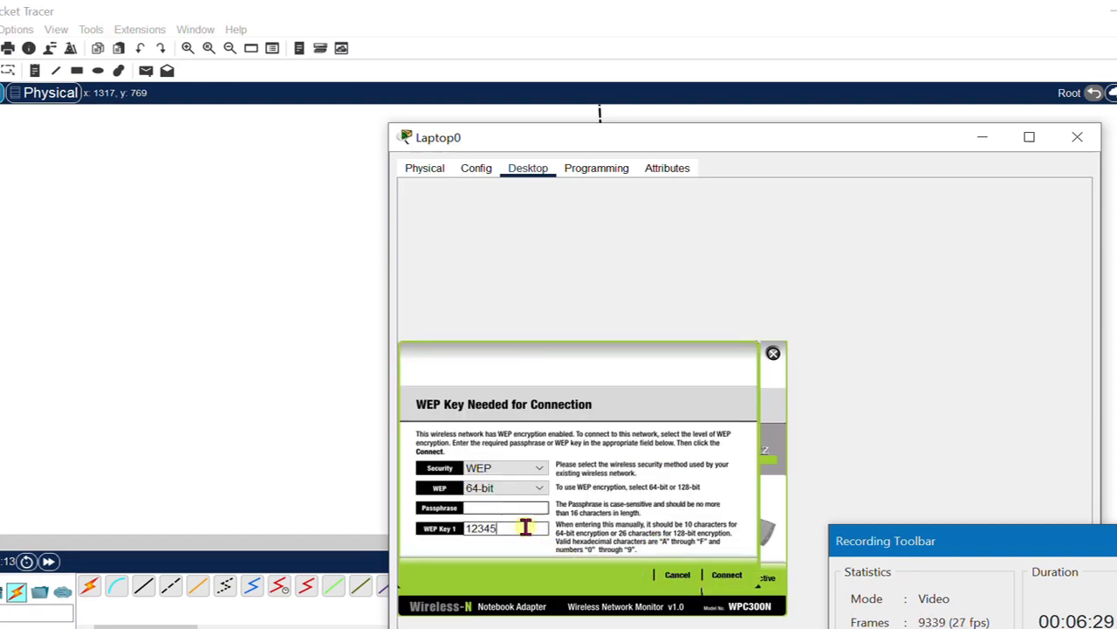
pyautogui.write('1234567890')
pyautogui.click(728, 575)
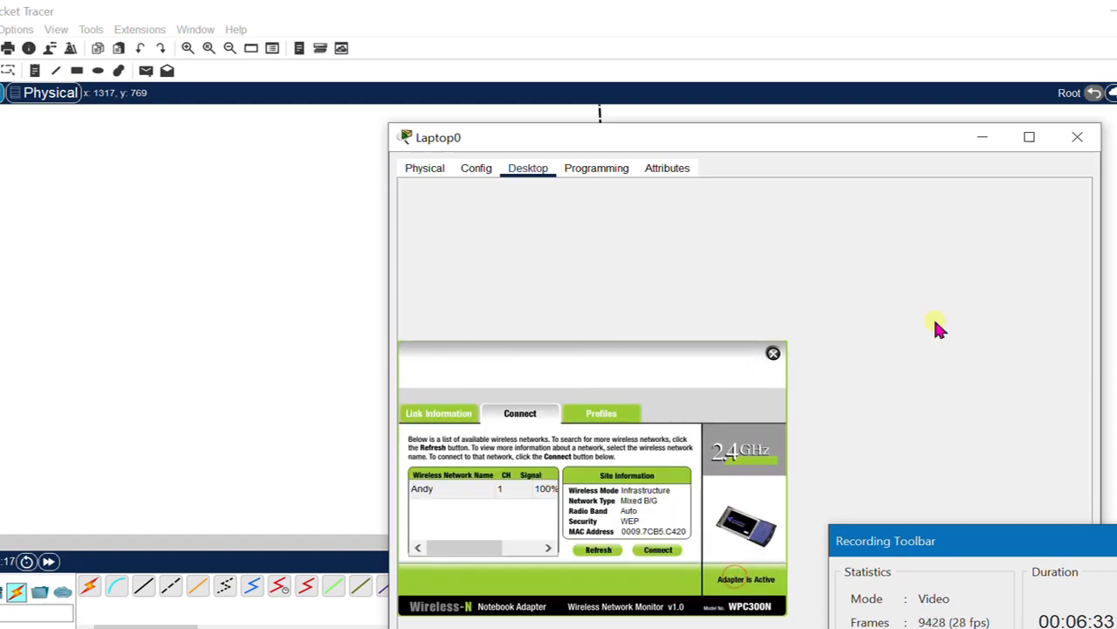
pyautogui.click(1077, 140)
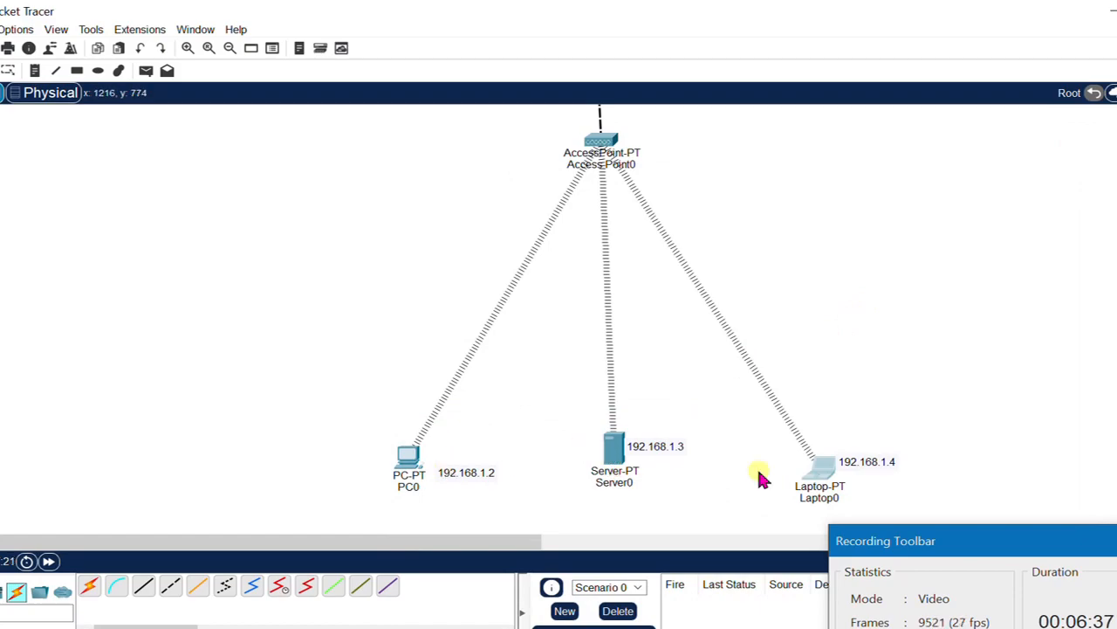
# - Give PC0 the static IPv4 address 192.168.1.2 with subnet mask 255.255.255.0 and default gateway 192.168.1.1
pyautogui.click(409, 458)
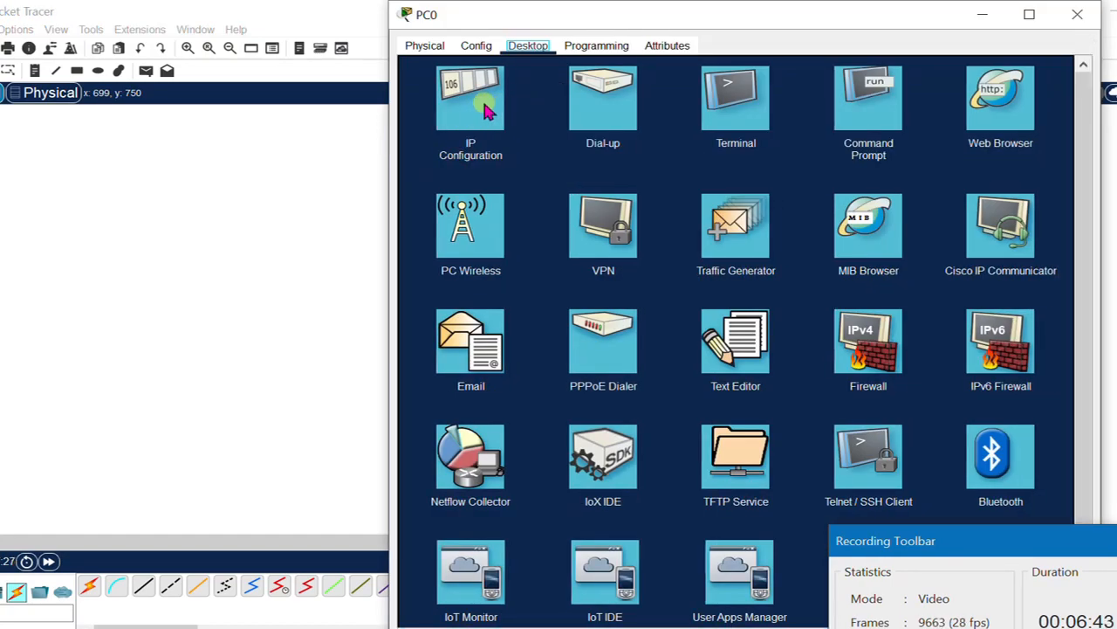
pyautogui.click(484, 105)
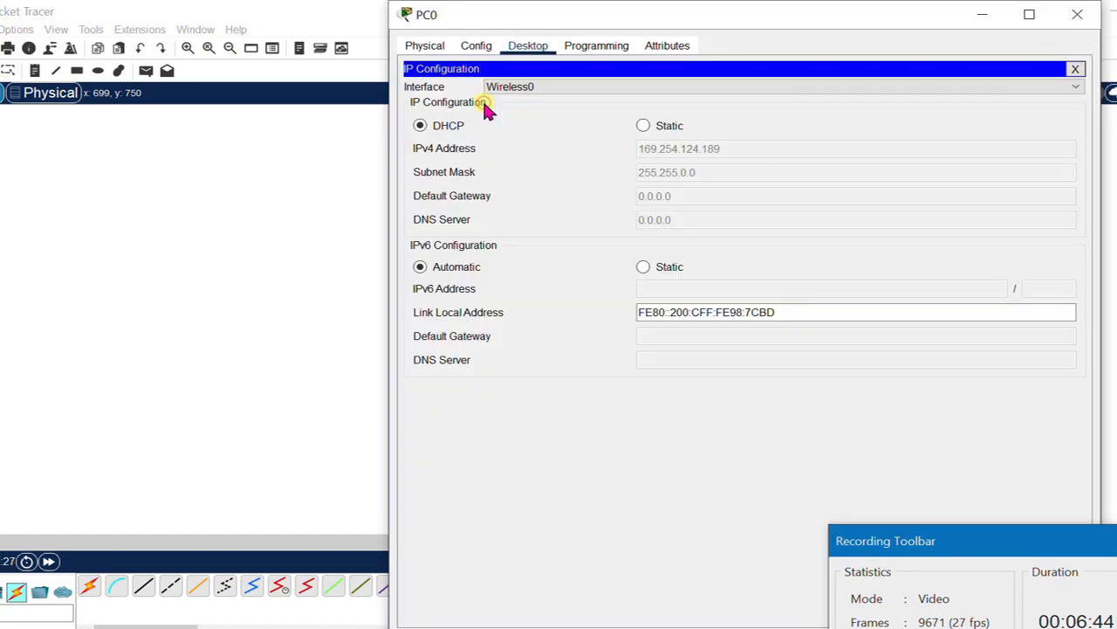
pyautogui.click(645, 126)
pyautogui.write('192.168.1.1')
pyautogui.click(696, 166)
pyautogui.moveTo(690, 193); pyautogui.dragTo(609, 198)
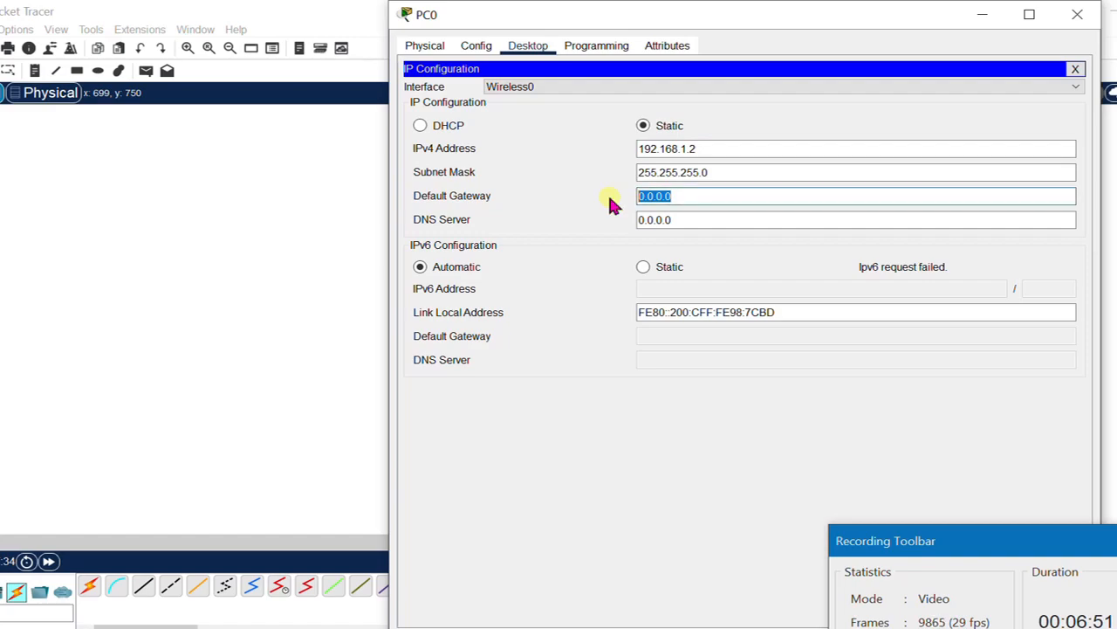
pyautogui.write('192.168.1.1')
pyautogui.click(1078, 15)
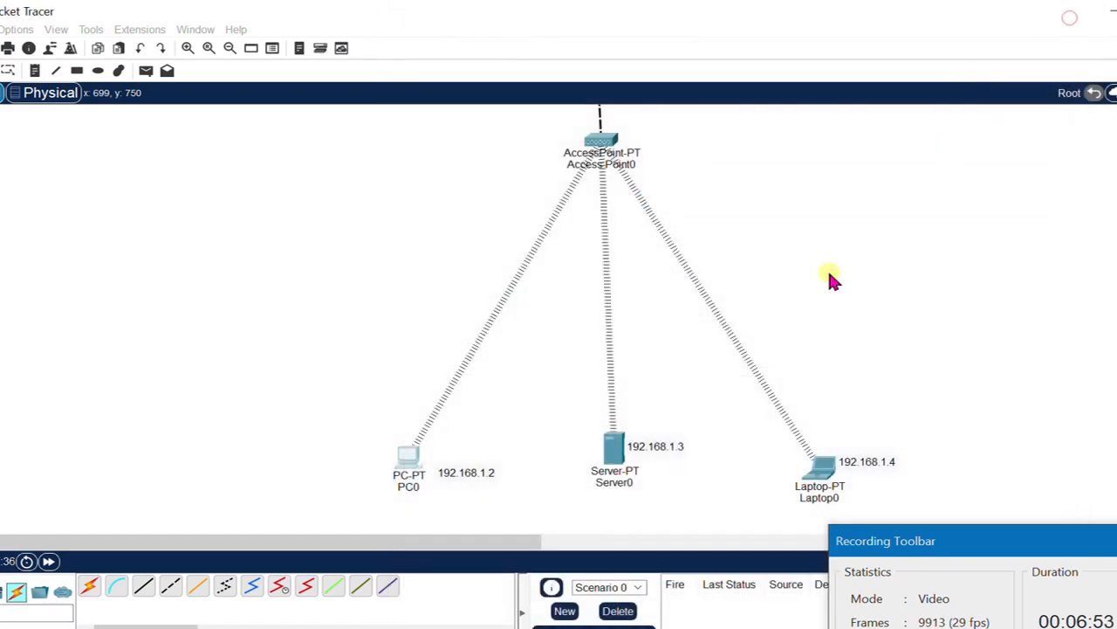
# - Give Server0 the static IPv4 address 192.168.1.3 with subnet mask 255.255.255.0 and default gateway 192.168.1.1
pyautogui.click(616, 461)
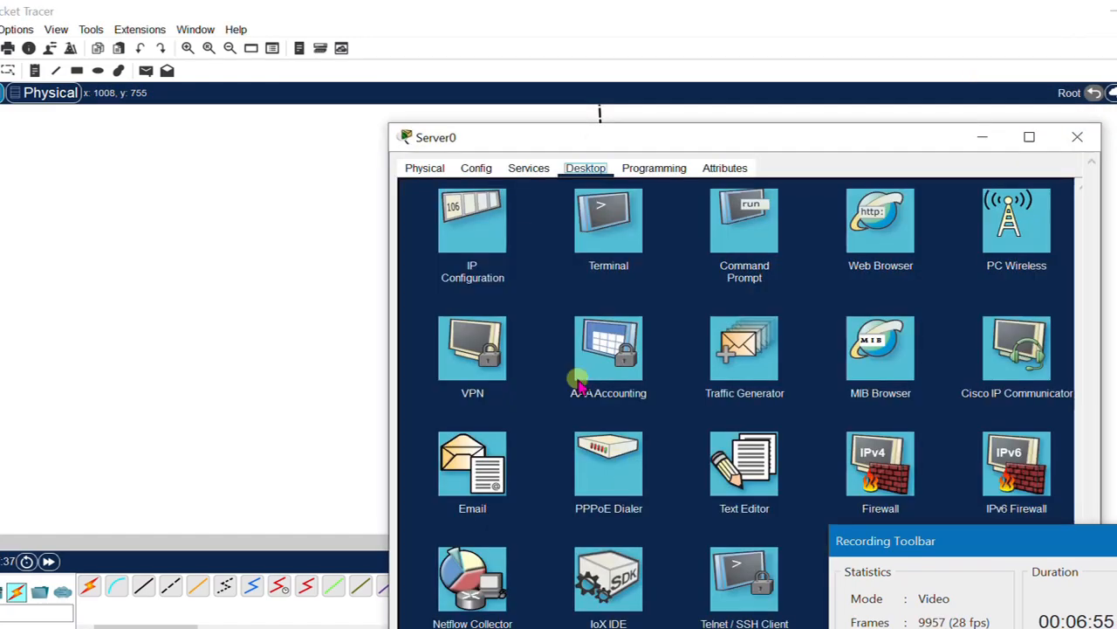
pyautogui.click(468, 225)
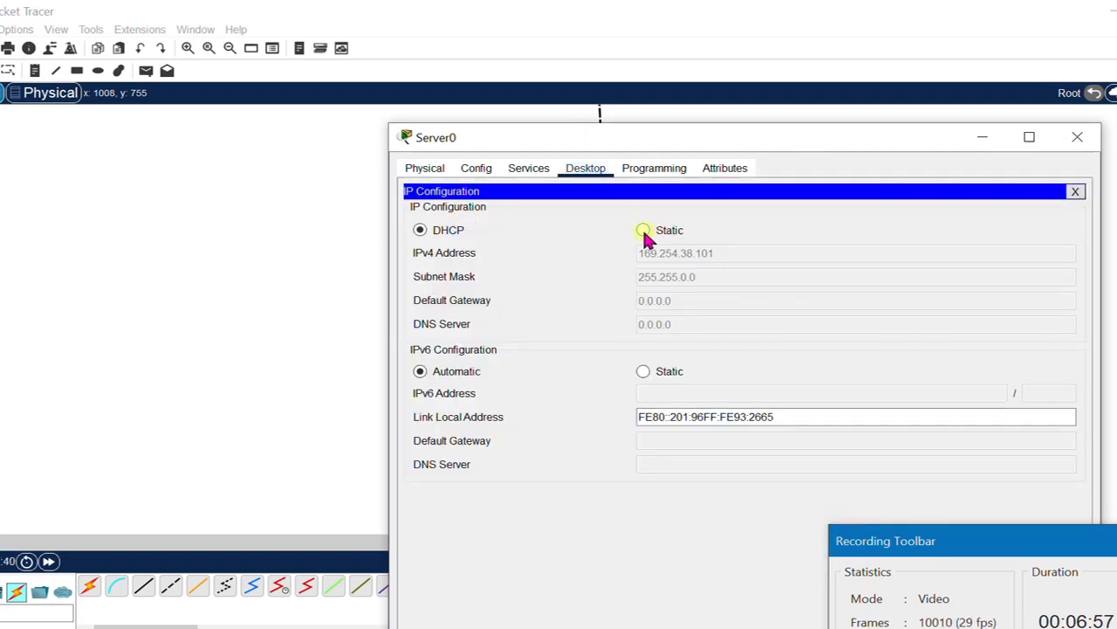
pyautogui.click(643, 230)
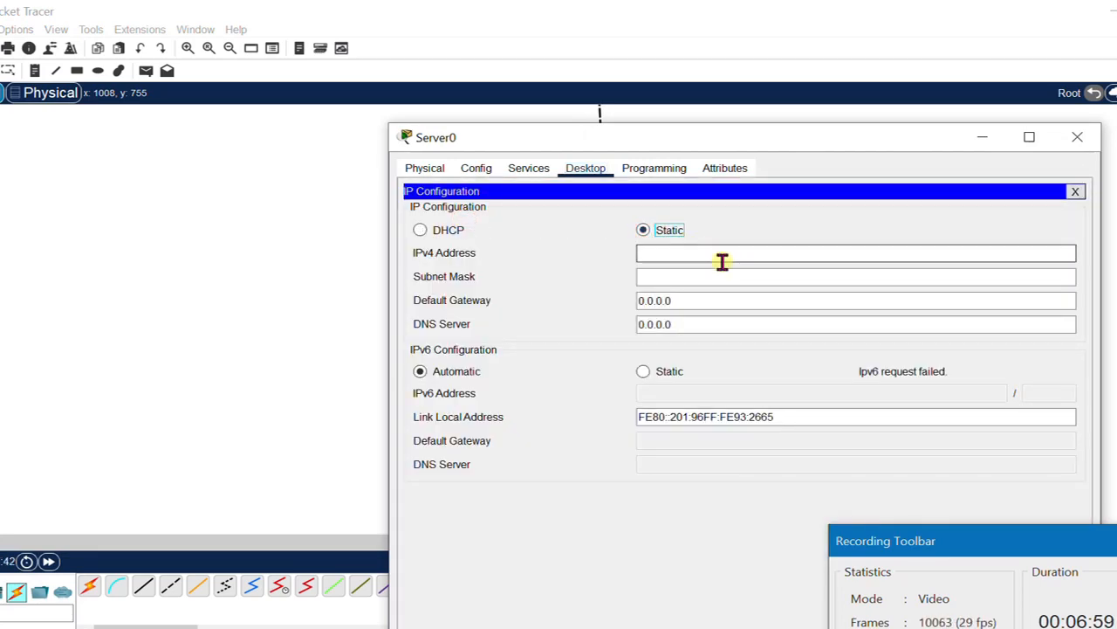
pyautogui.write('192.168.1.1')
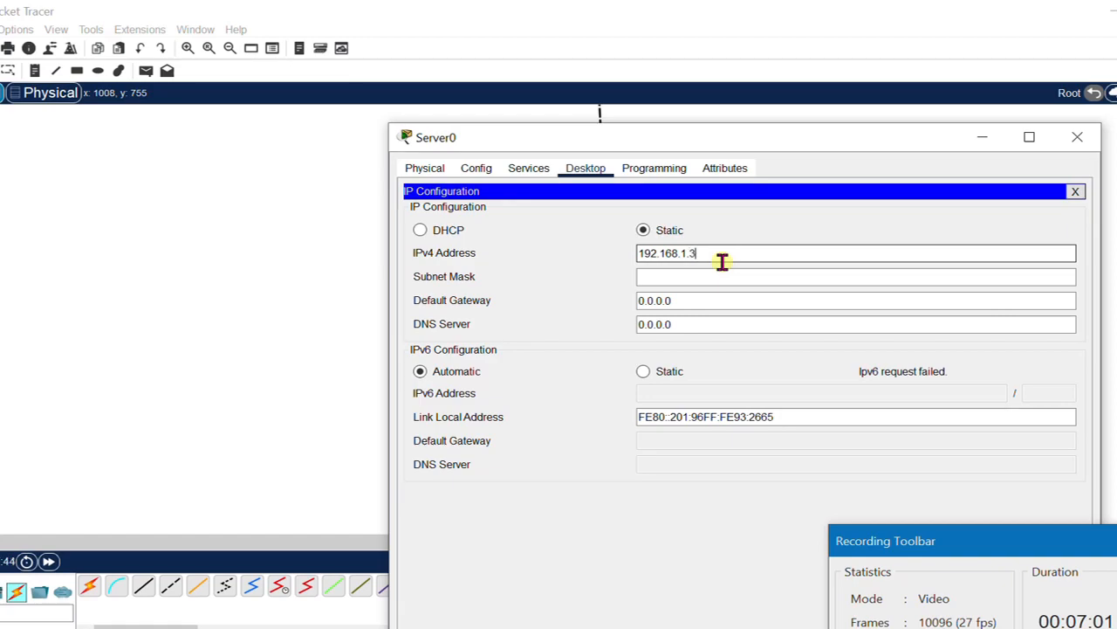
pyautogui.click(708, 296)
pyautogui.moveTo(673, 302); pyautogui.dragTo(619, 300)
pyautogui.write('192.168.1.1')
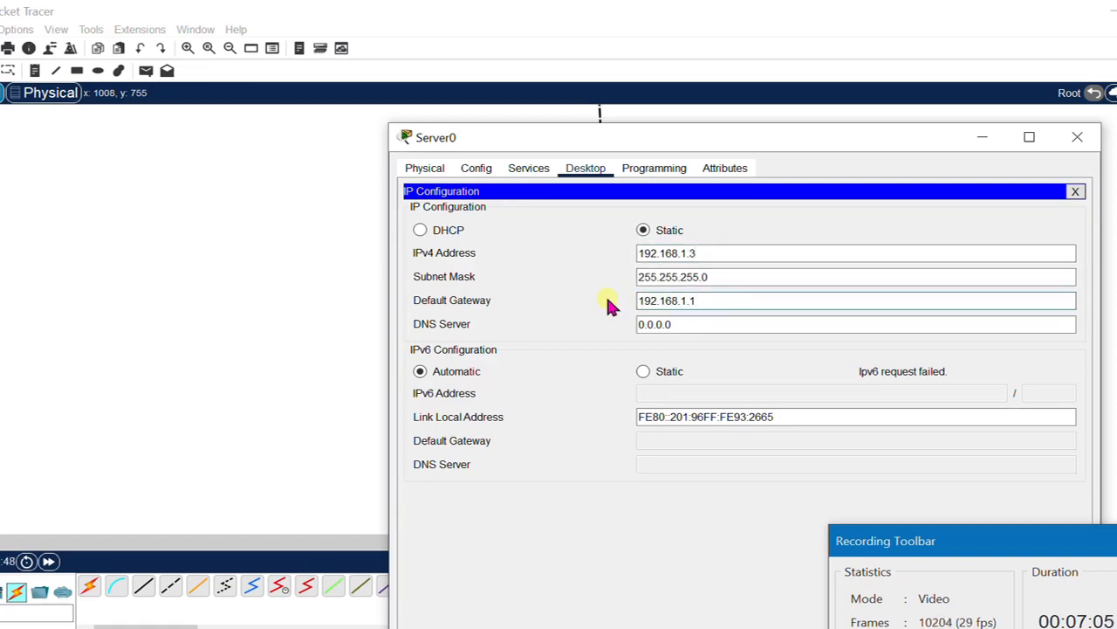
pyautogui.click(1077, 137)
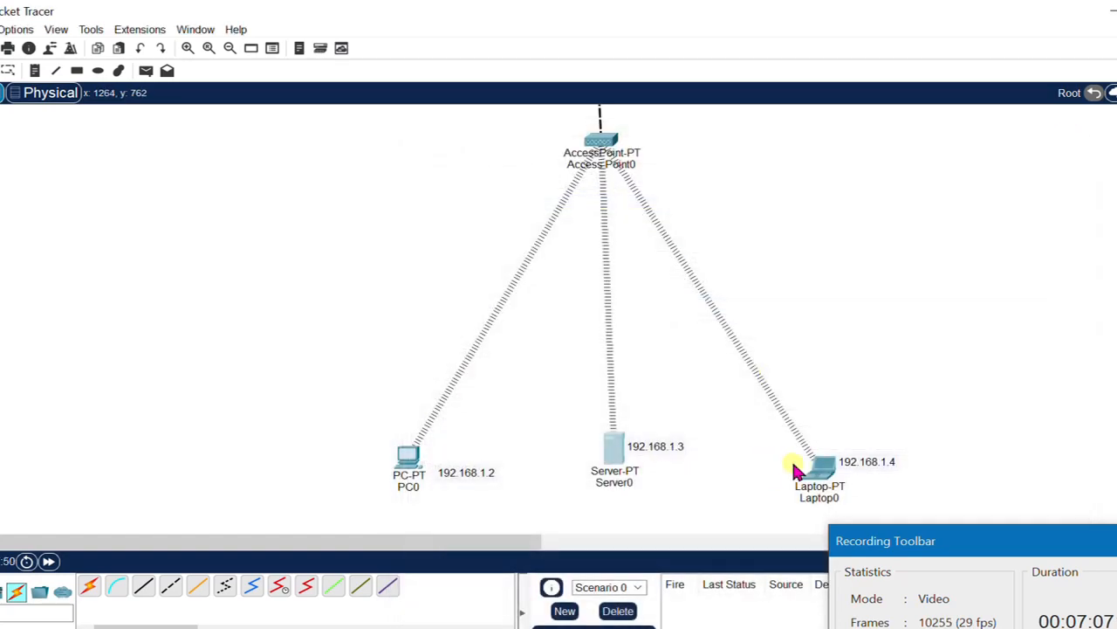
# - Give Laptop0 the static IPv4 address 192.168.1.4 with subnet mask 255.255.255.0 and default gateway 192.168.1.1
pyautogui.click(823, 467)
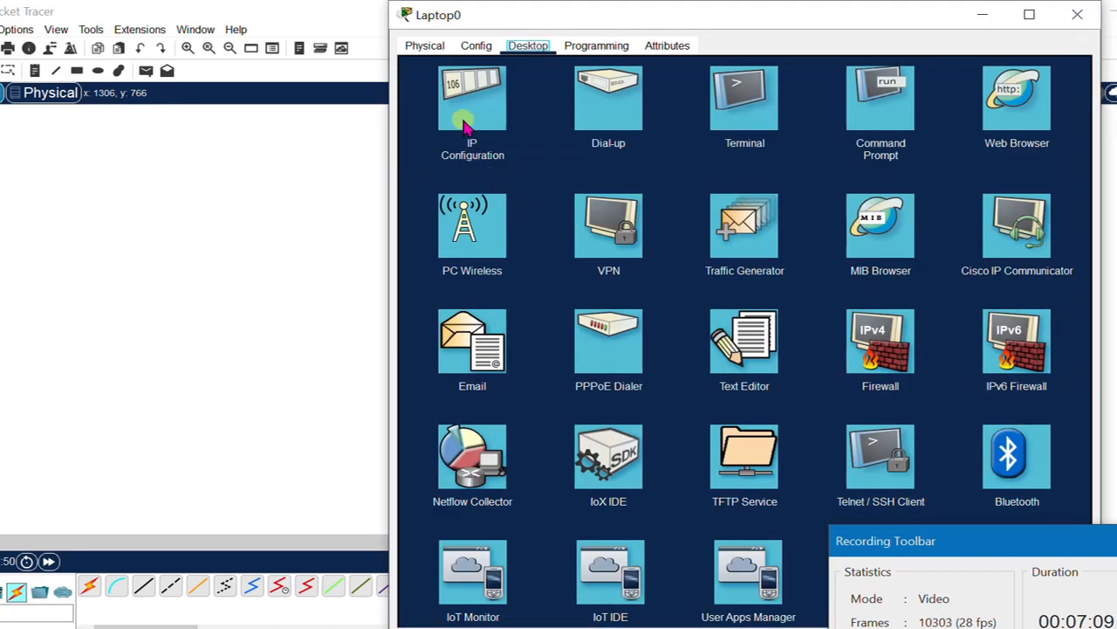
pyautogui.click(466, 125)
pyautogui.click(646, 127)
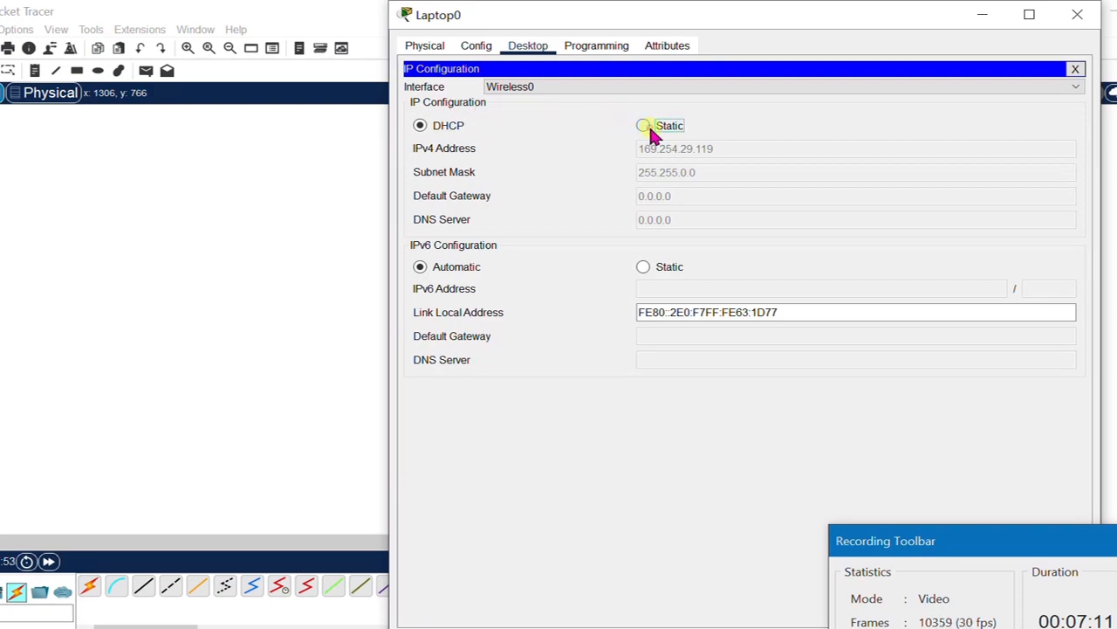
pyautogui.write('192.168.1.')
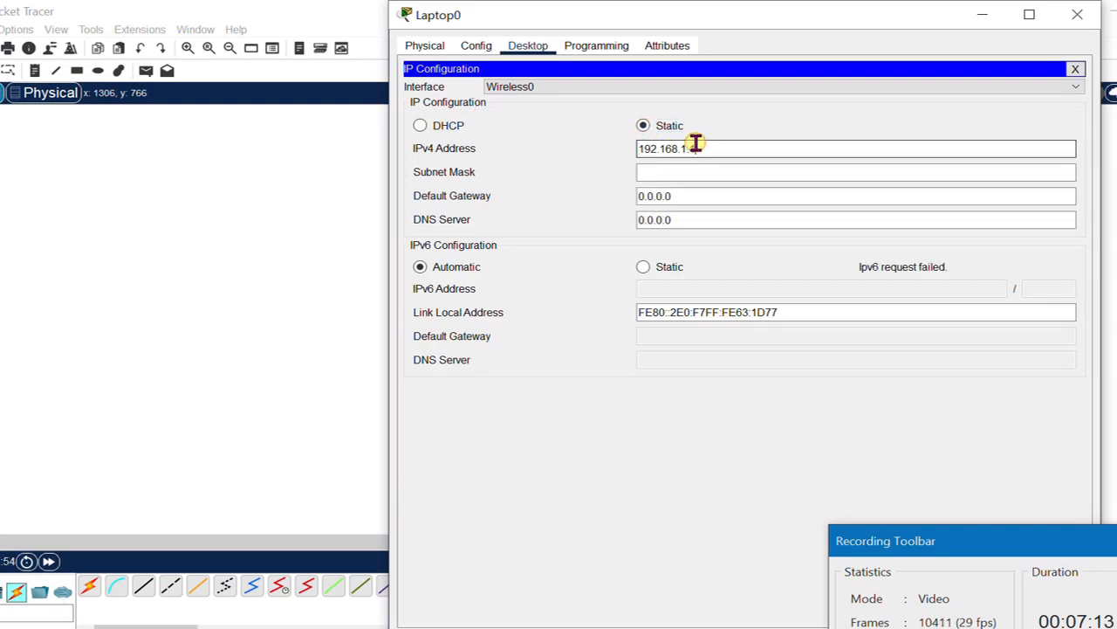
pyautogui.write('4')
pyautogui.click(704, 175)
pyautogui.press('Tab')
pyautogui.write('192.168.1.1')
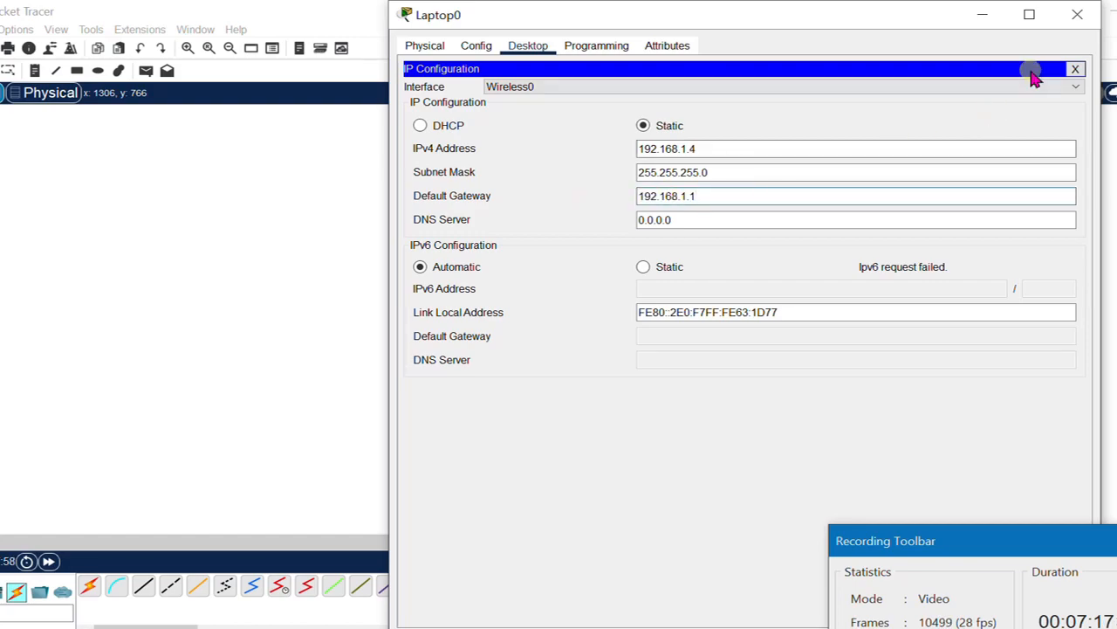
pyautogui.click(1063, 18)
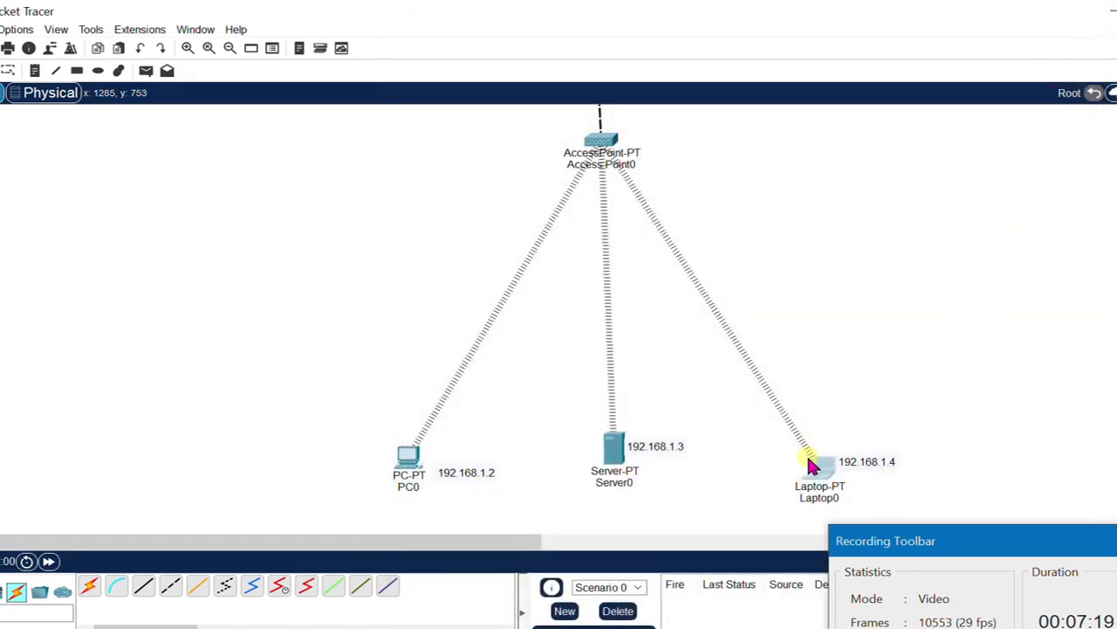
# - Move Laptop0, Server0 and PC0 with their IP address labels closer to the access point to make the topology compact
pyautogui.moveTo(819, 472); pyautogui.dragTo(753, 345)
pyautogui.moveTo(892, 464); pyautogui.dragTo(828, 333)
pyautogui.moveTo(685, 446); pyautogui.dragTo(654, 364)
pyautogui.moveTo(625, 451); pyautogui.dragTo(618, 387)
pyautogui.moveTo(410, 454); pyautogui.dragTo(458, 347)
pyautogui.moveTo(472, 470); pyautogui.dragTo(494, 350)
pyautogui.scroll(3, 602, 319)
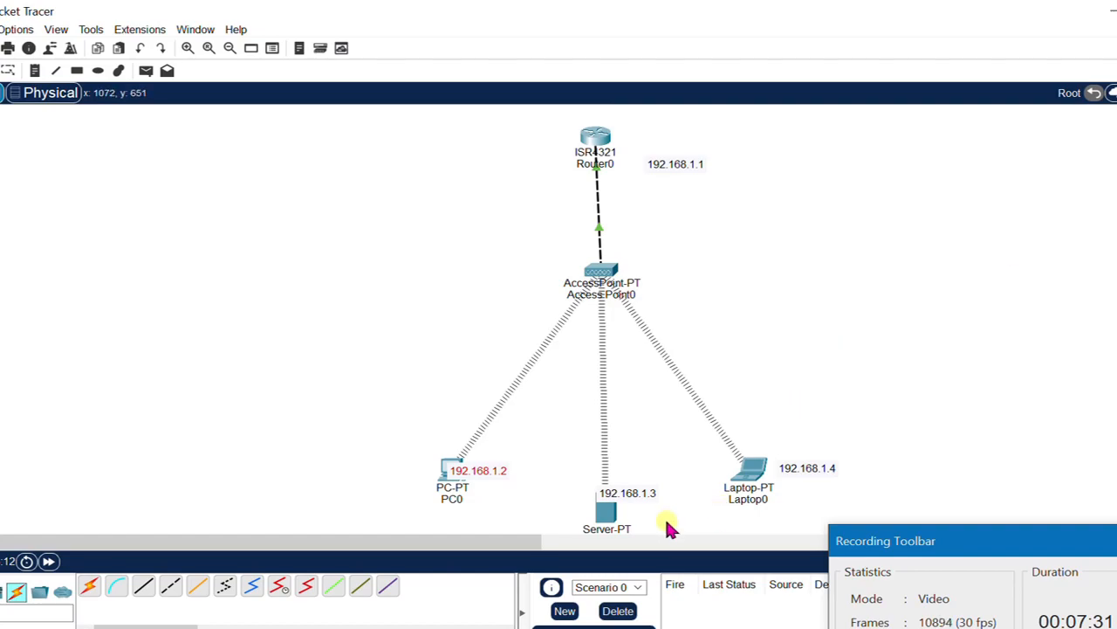
pyautogui.moveTo(605, 513); pyautogui.dragTo(600, 462)
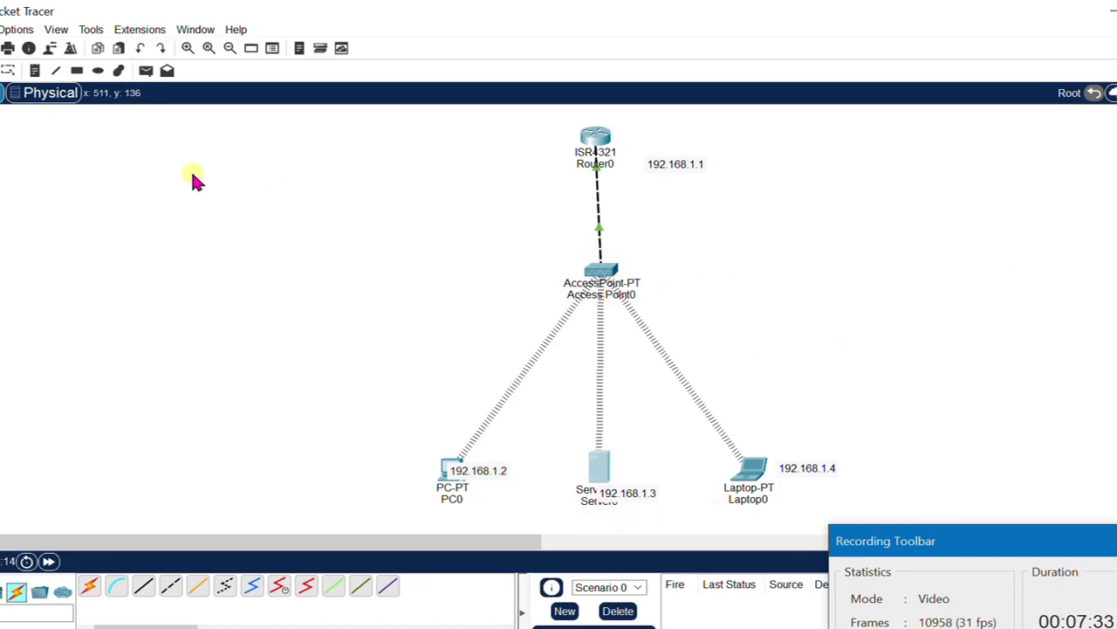
# - Test connectivity by sending a simple PDU to Router0 from PC0, Laptop0 and Server0 in turn, and uncover the PDU list
pyautogui.click(146, 72)
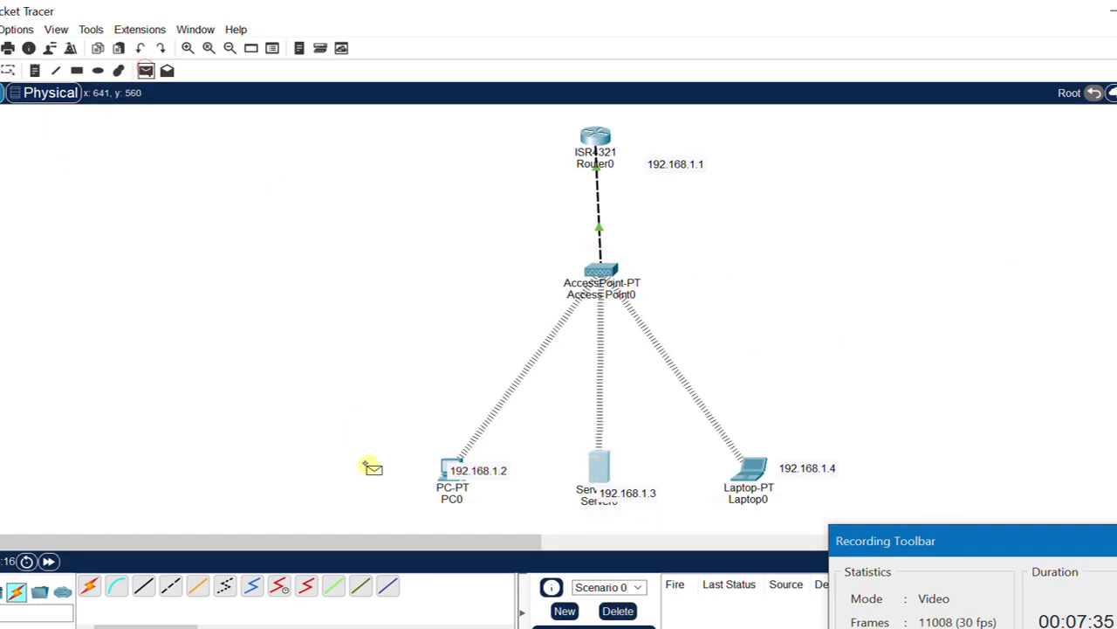
pyautogui.click(444, 468)
pyautogui.click(598, 137)
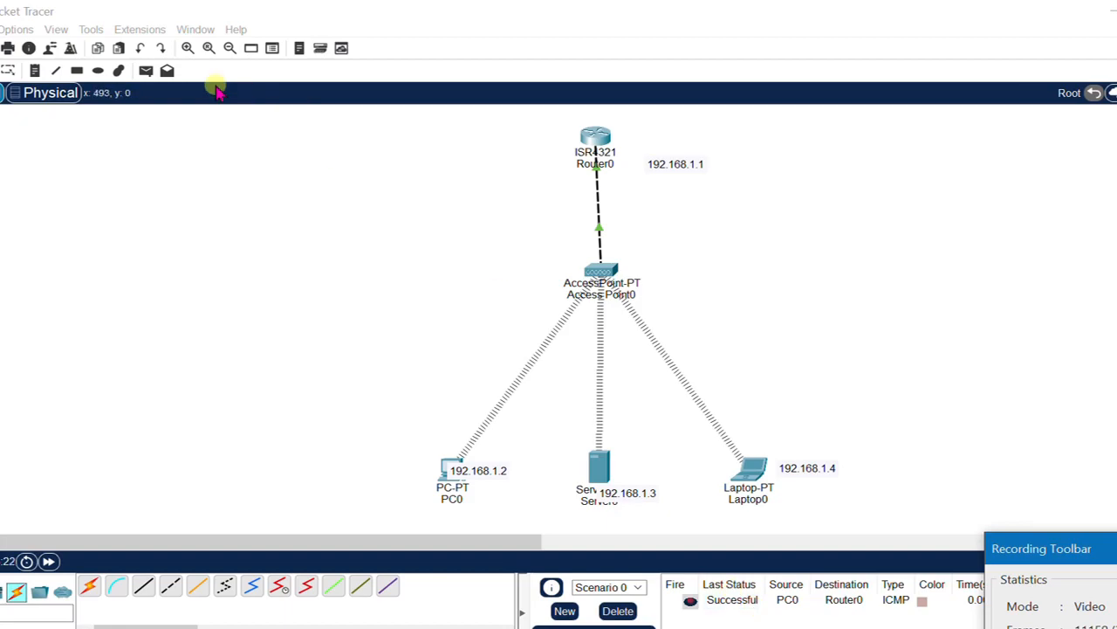
pyautogui.click(146, 70)
pyautogui.click(749, 472)
pyautogui.click(596, 135)
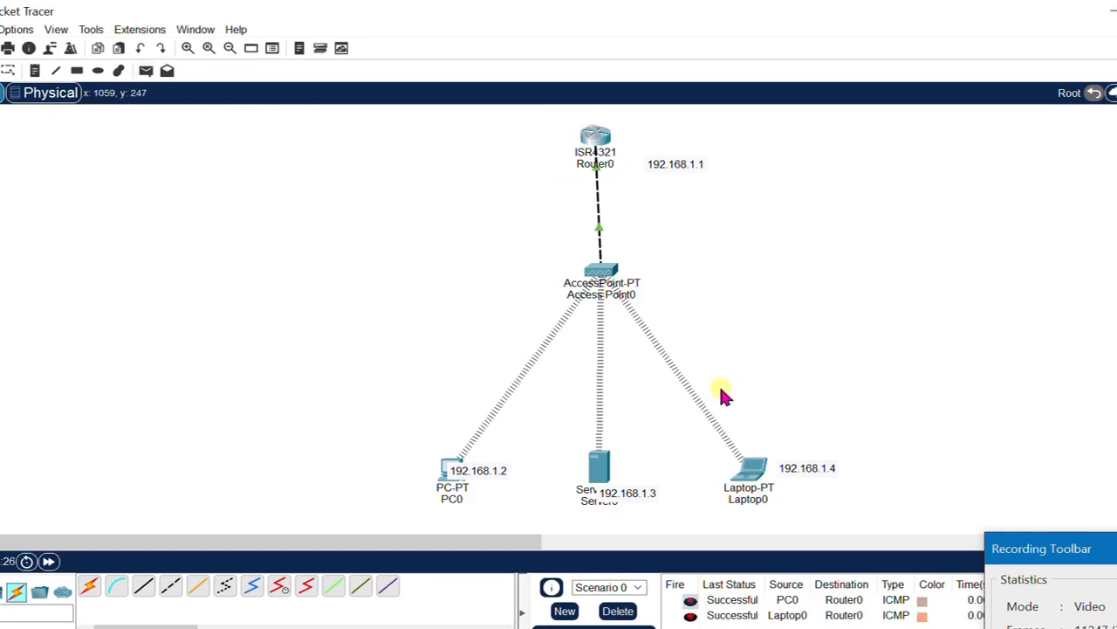
pyautogui.click(146, 71)
pyautogui.click(598, 466)
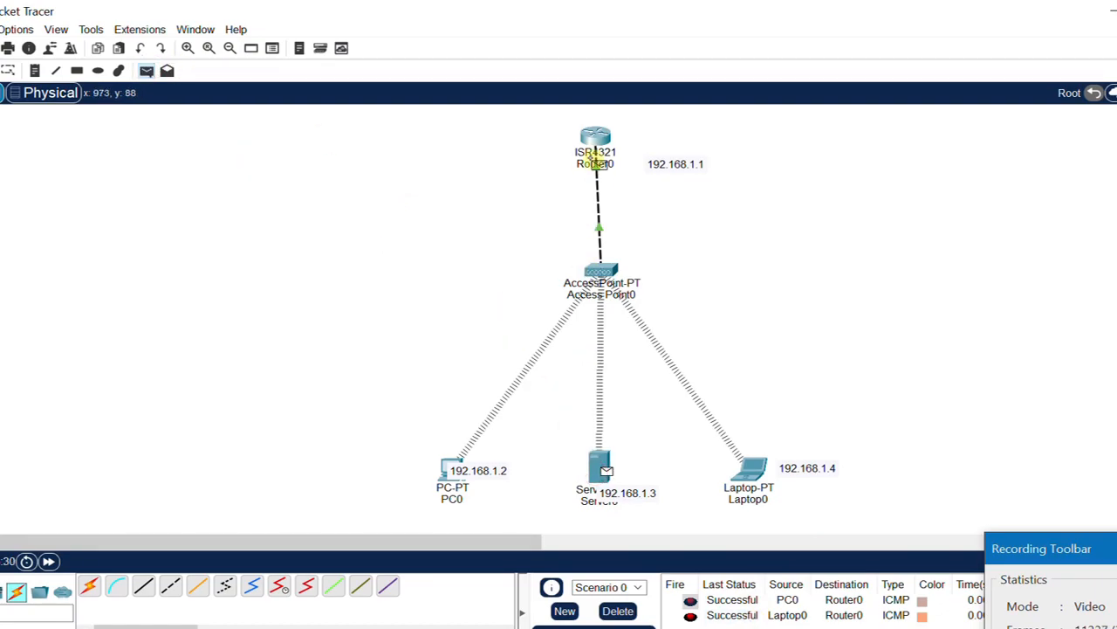
pyautogui.click(599, 134)
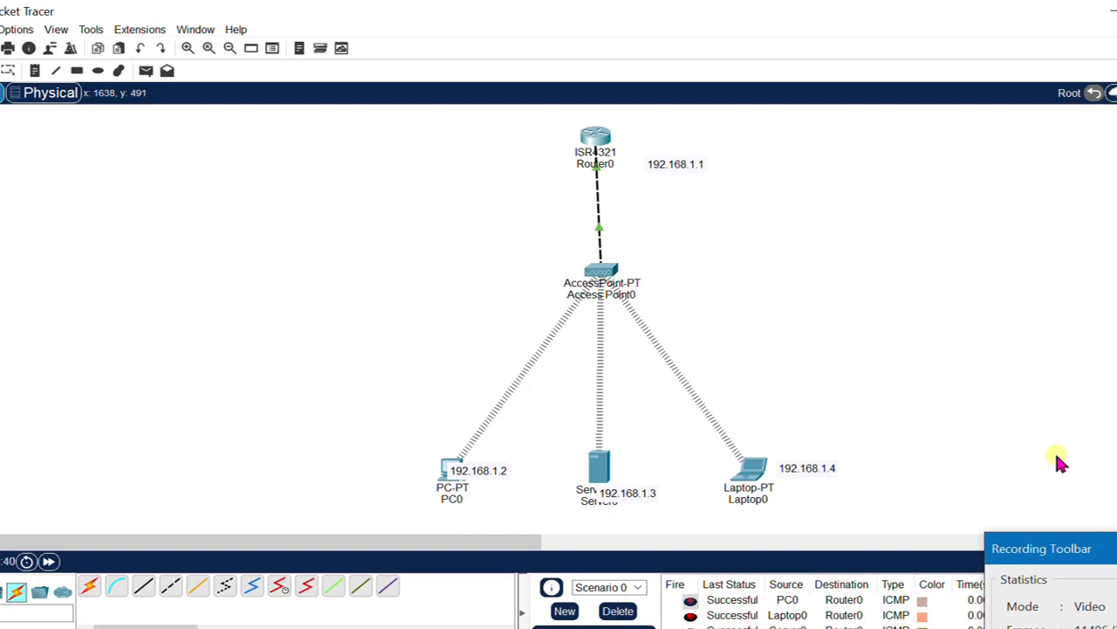
pyautogui.moveTo(1113, 550); pyautogui.dragTo(950, 223)
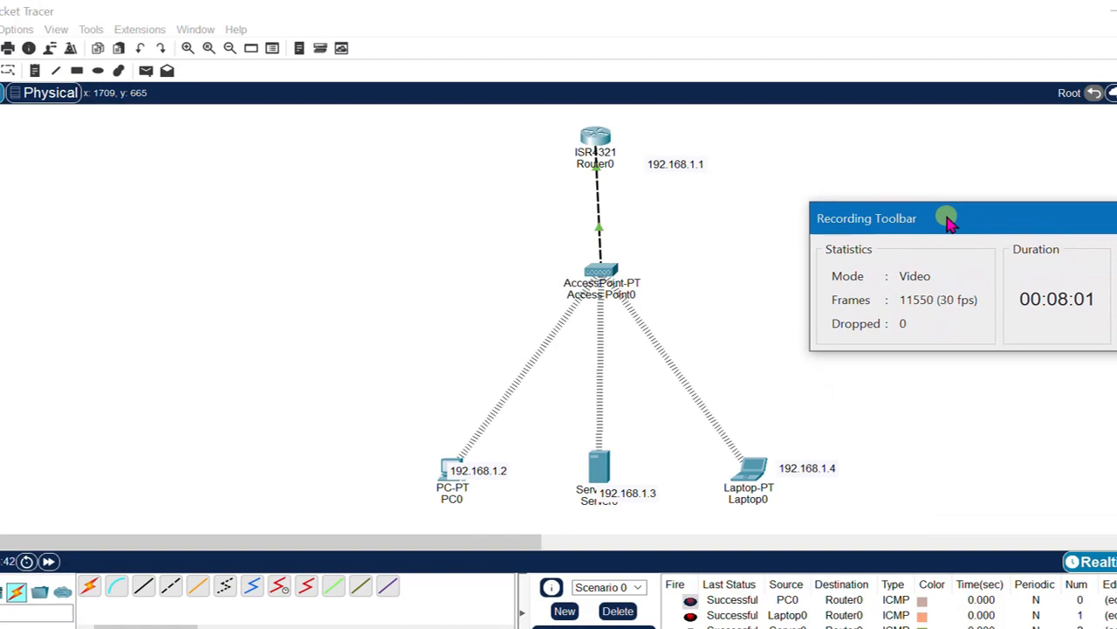